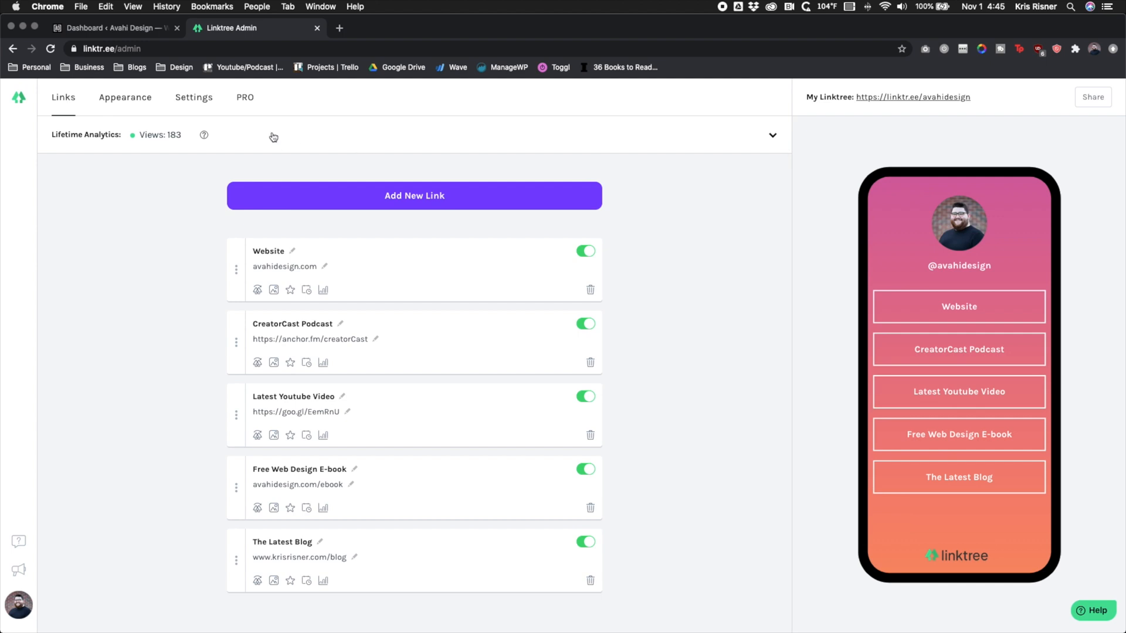
Switch to the site's WordPress dashboard and add a new page titled "Links".
click(136, 30)
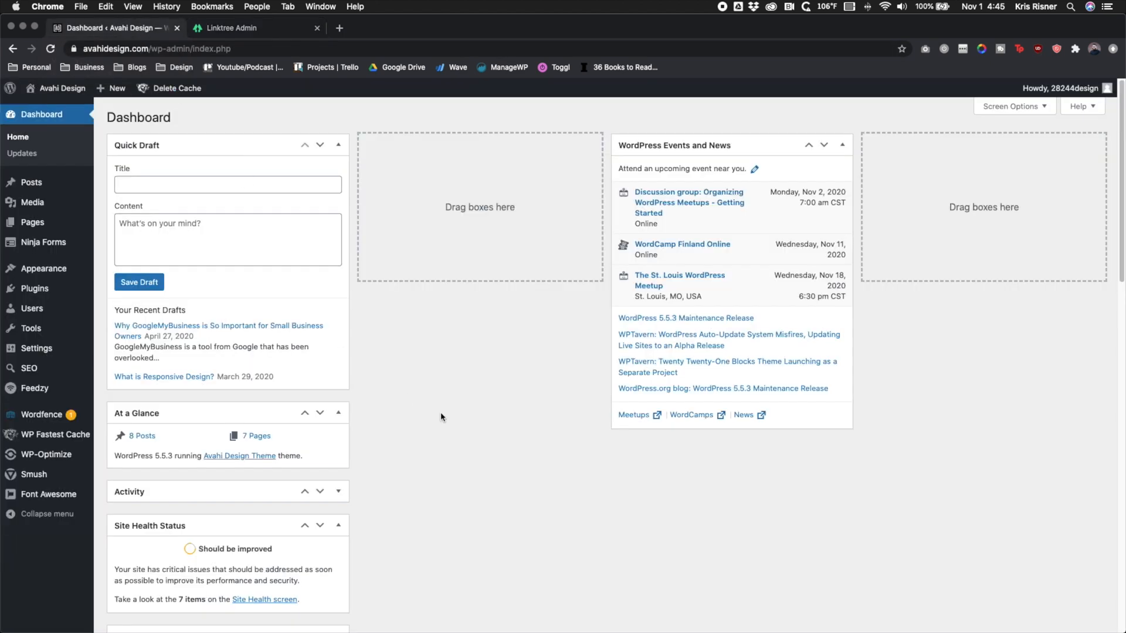
mouse_move(82, 230)
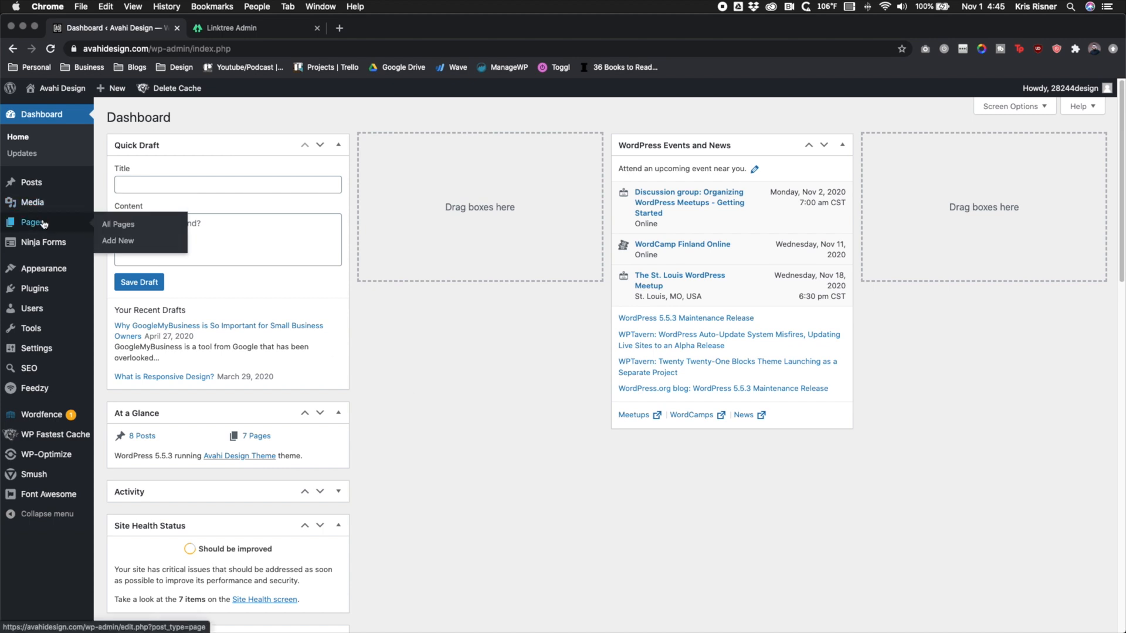
click(119, 241)
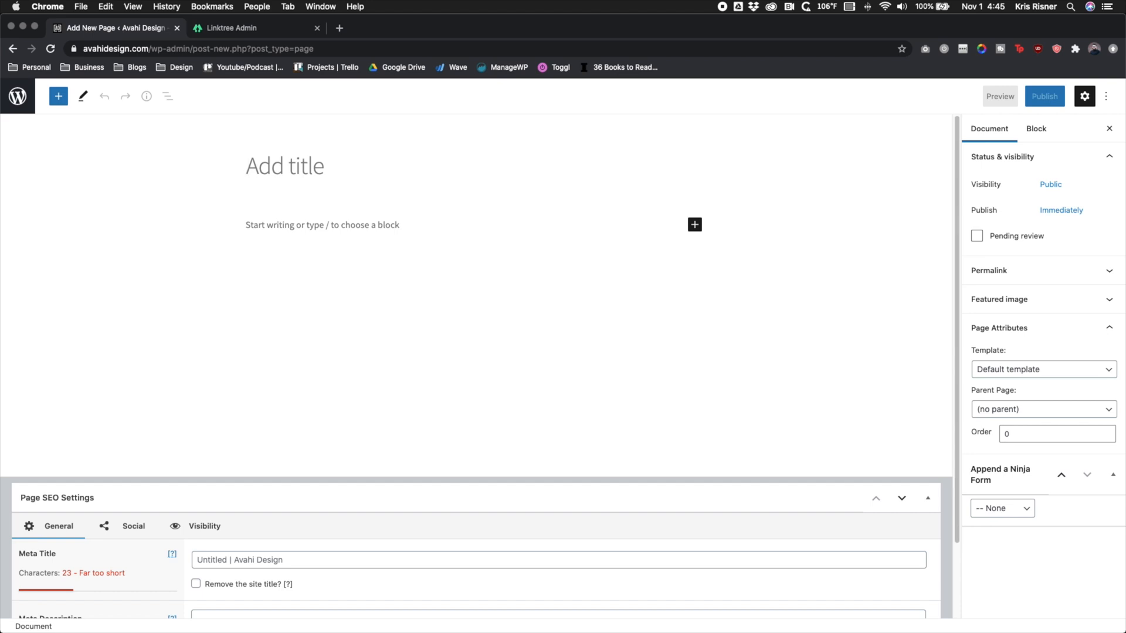
text(Links)
key(Return)
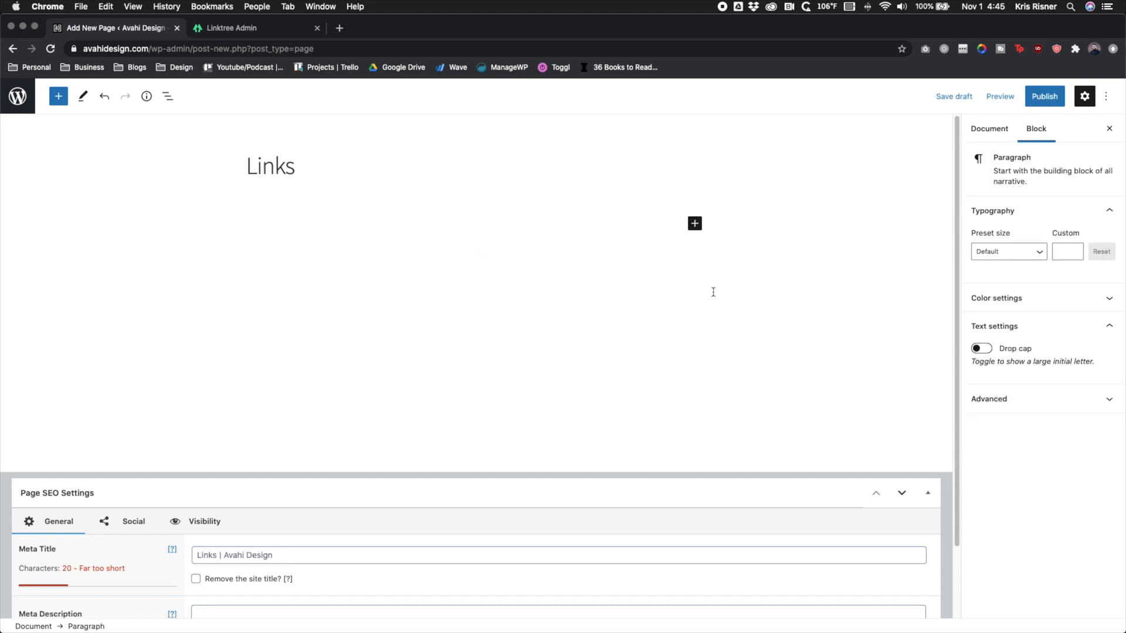
Insert an image block below the title and fill it with the newly uploaded AvahiSocial-600.jpg logo.
click(694, 225)
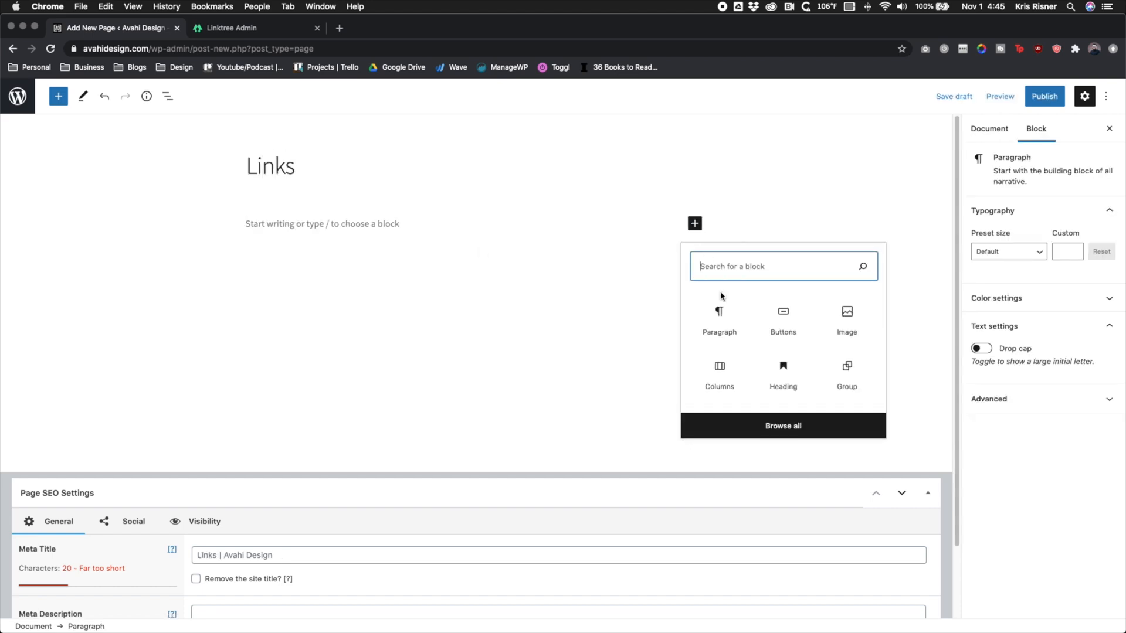
click(865, 312)
click(95, 297)
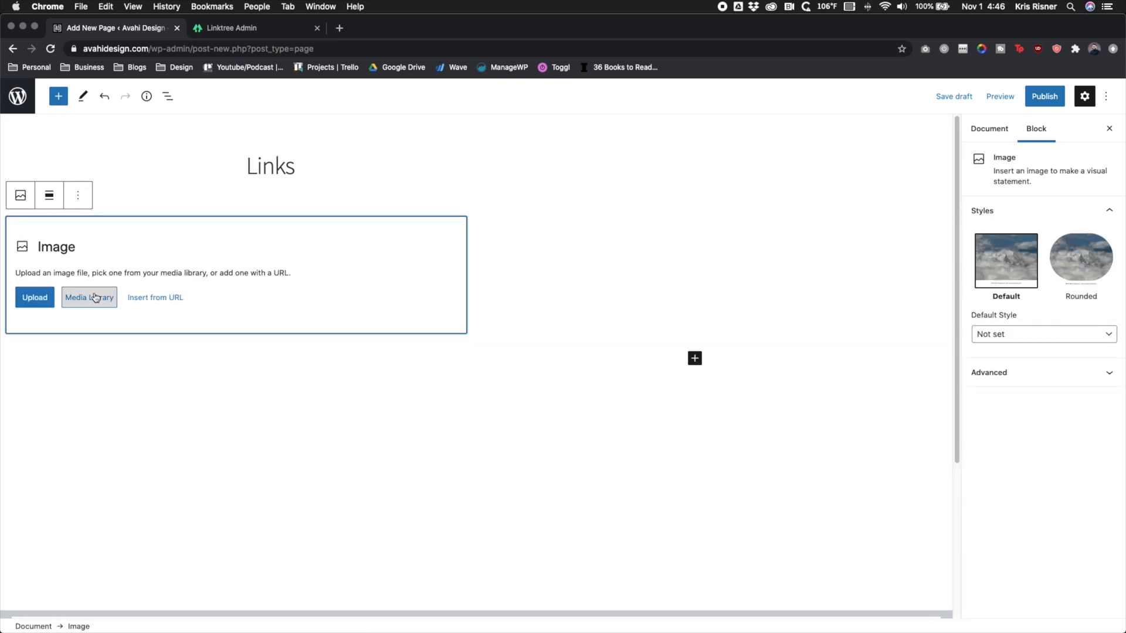
scroll(426, 369, down, 5)
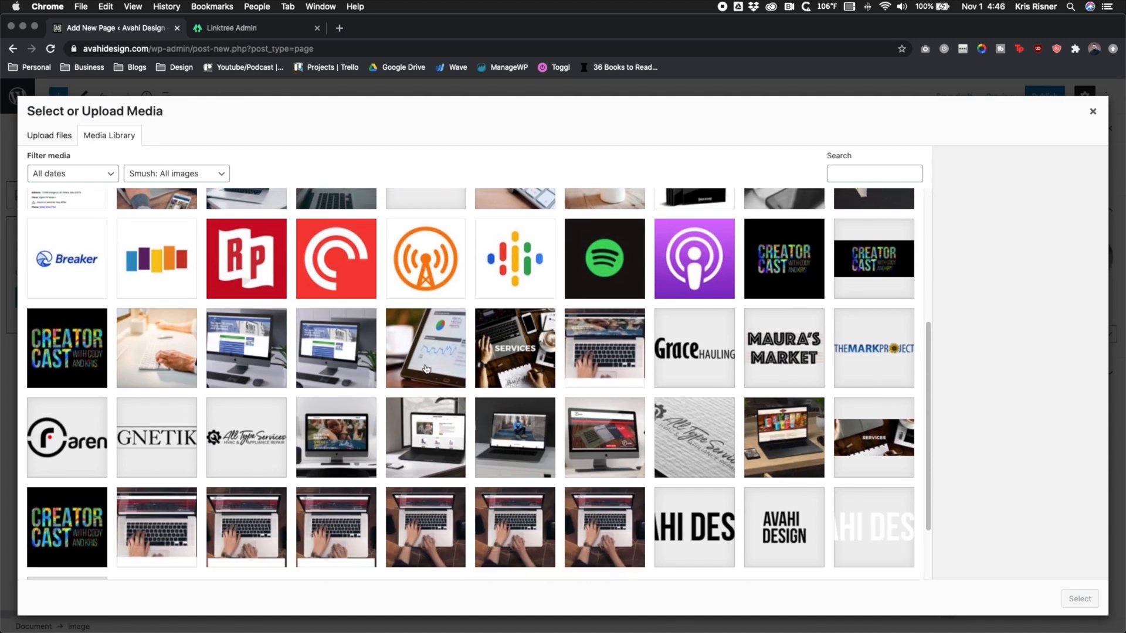
scroll(426, 369, up, 5)
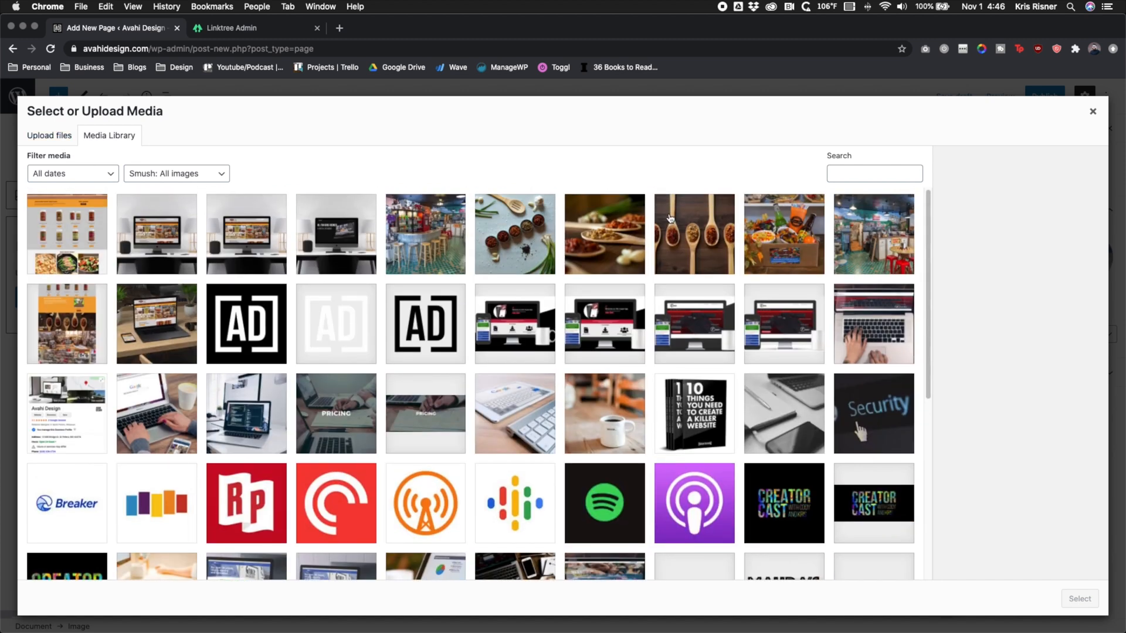
click(50, 136)
click(564, 346)
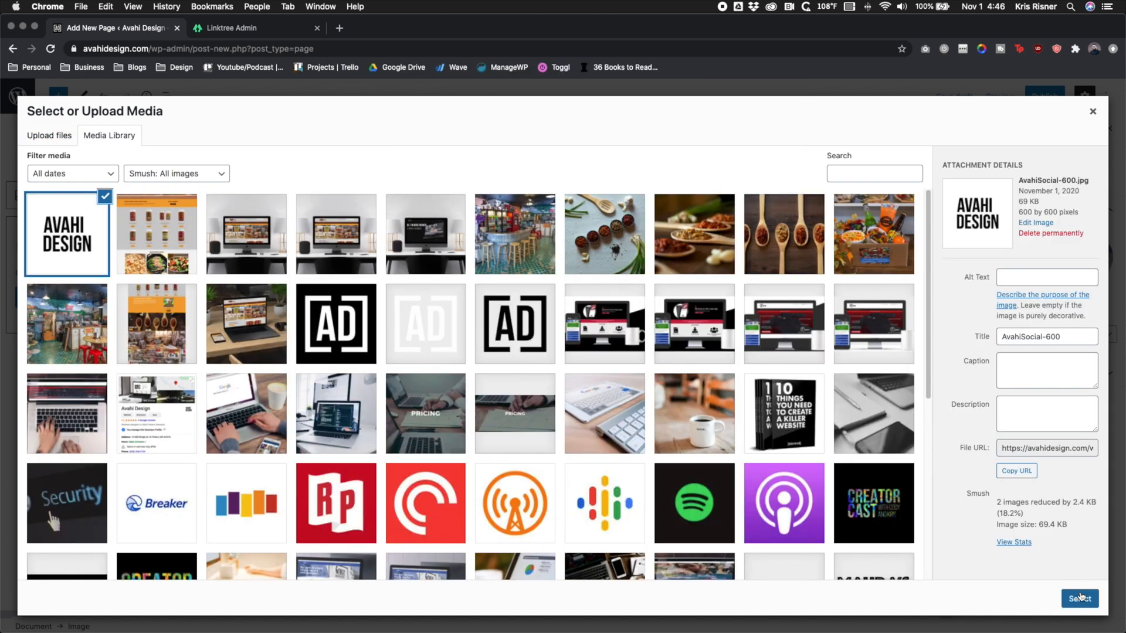
click(1081, 597)
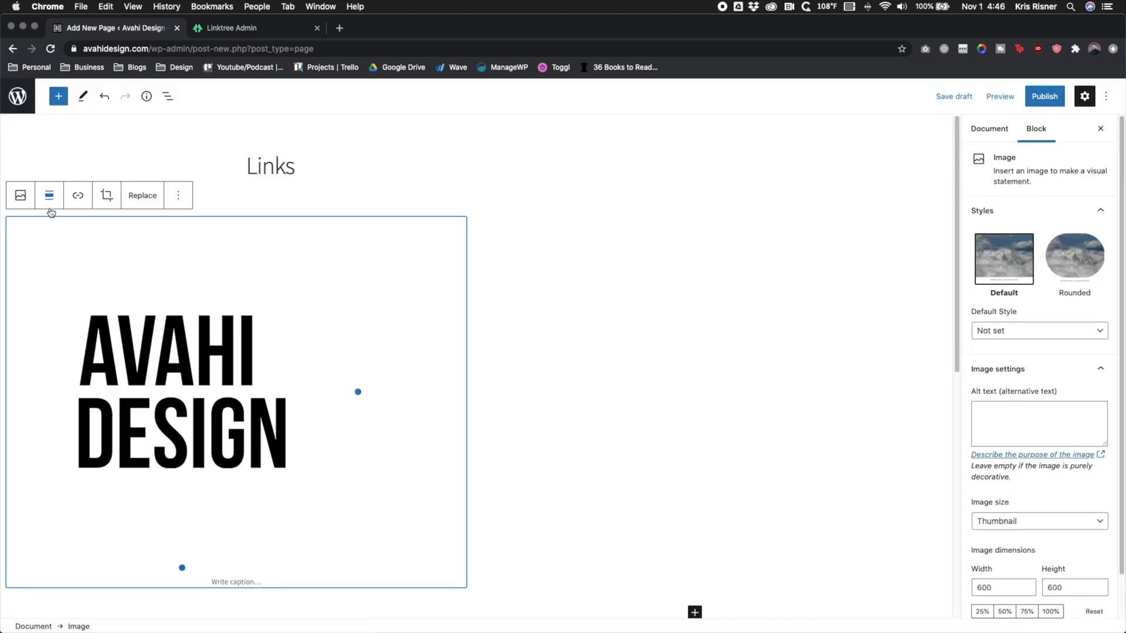
Center-align the logo image and apply the Rounded style, leaving the default style not set.
click(49, 197)
click(88, 258)
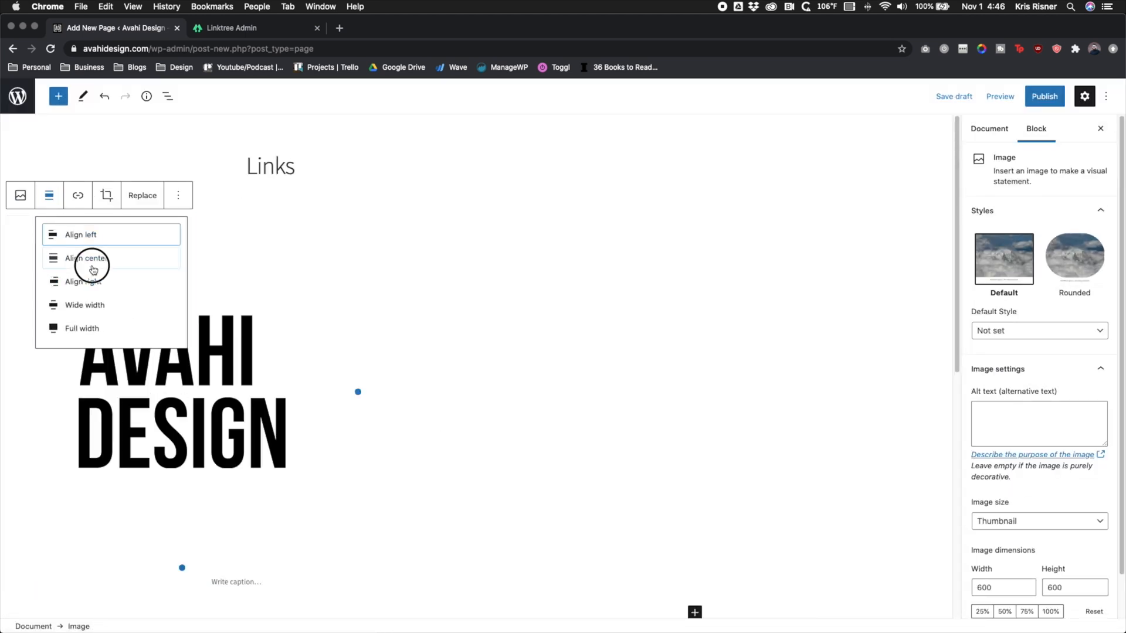
click(1068, 270)
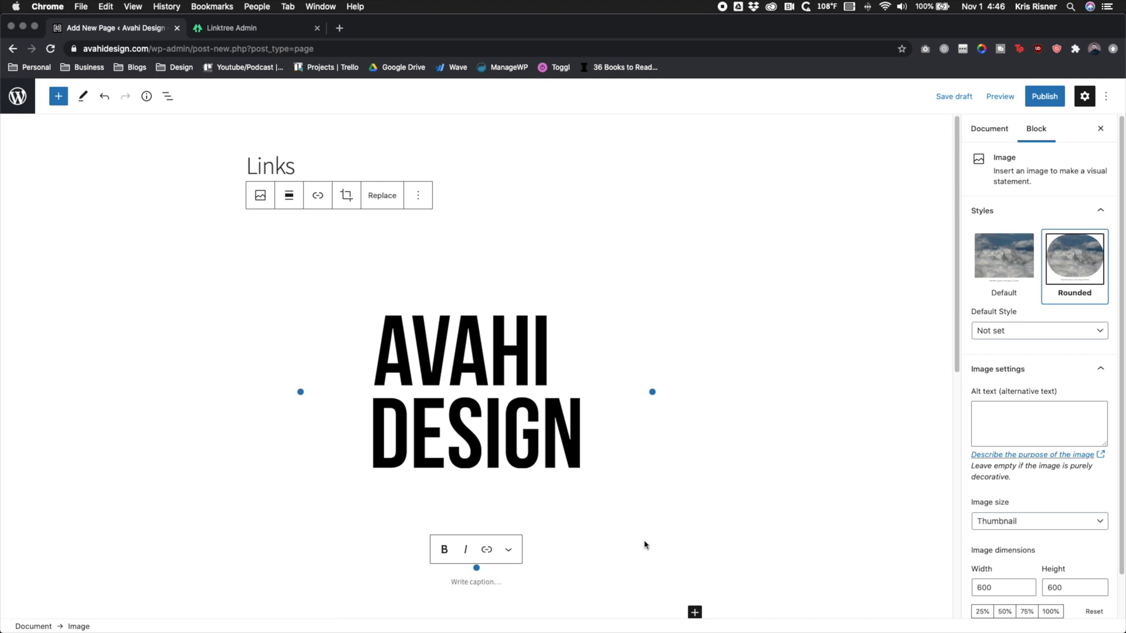
click(1007, 332)
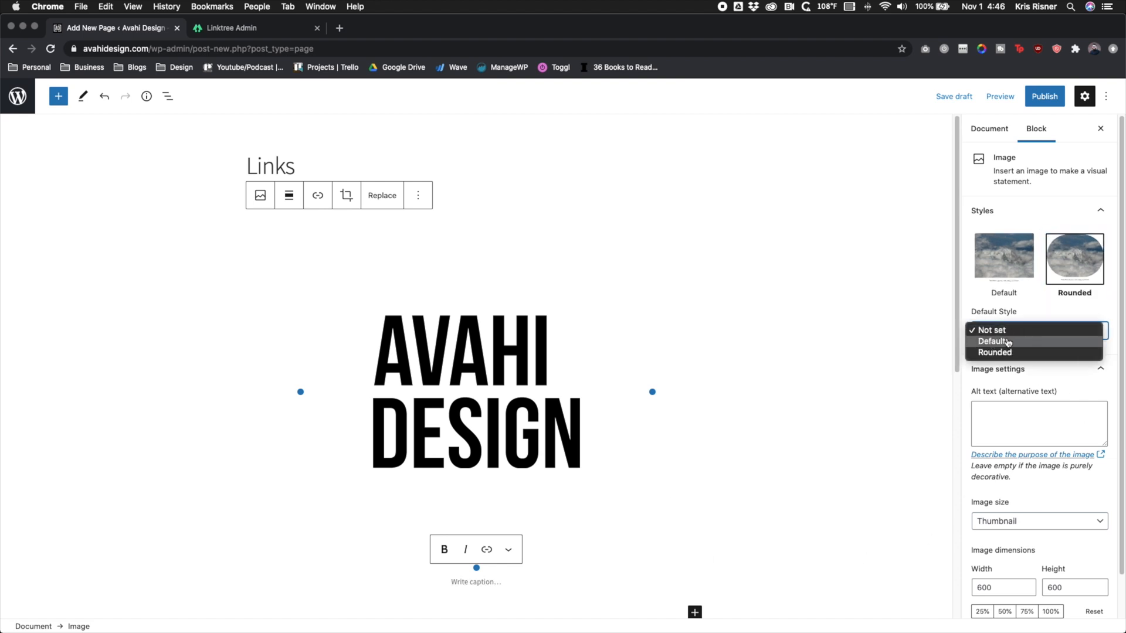
click(1077, 328)
scroll(920, 427, down, 5)
scroll(920, 429, down, 2)
scroll(919, 429, up, 4)
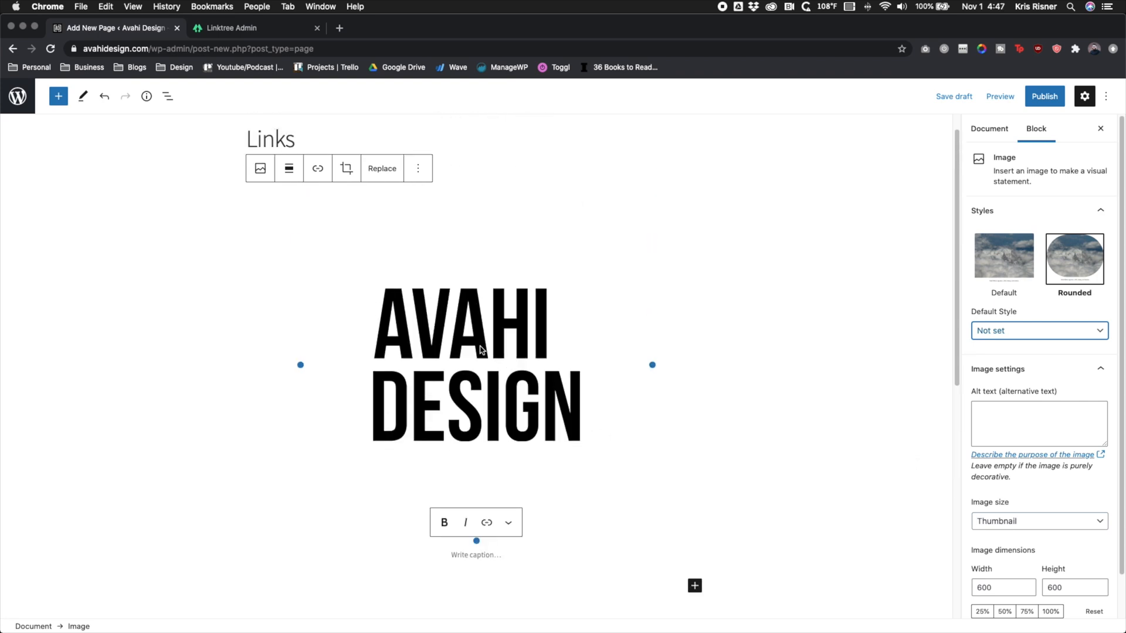
scroll(480, 410, down, 5)
click(483, 427)
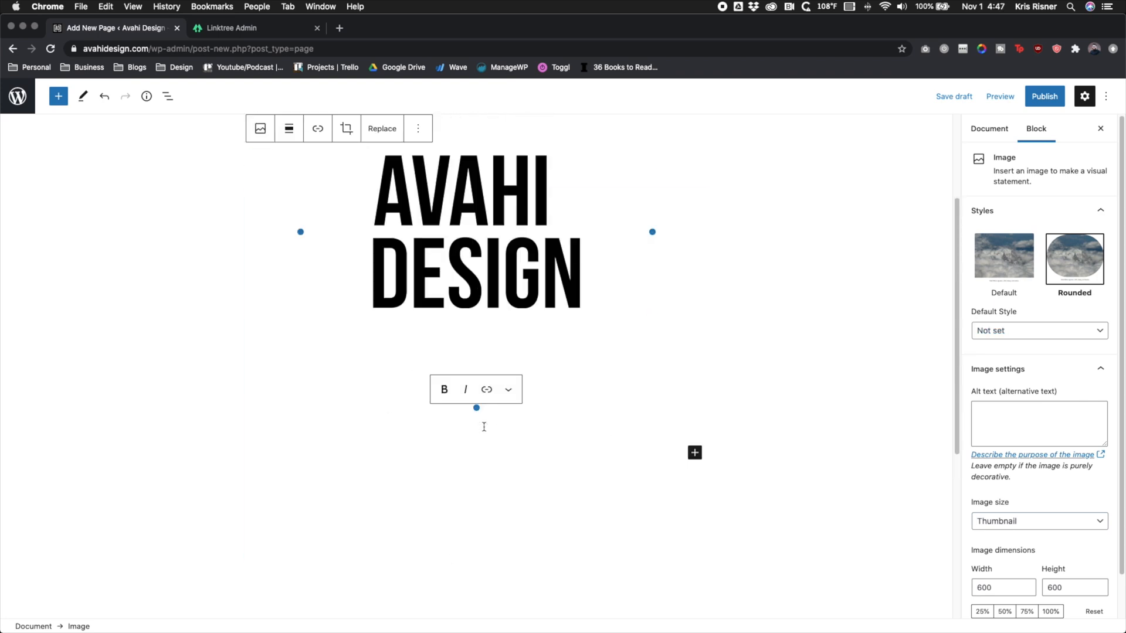
click(706, 412)
click(701, 438)
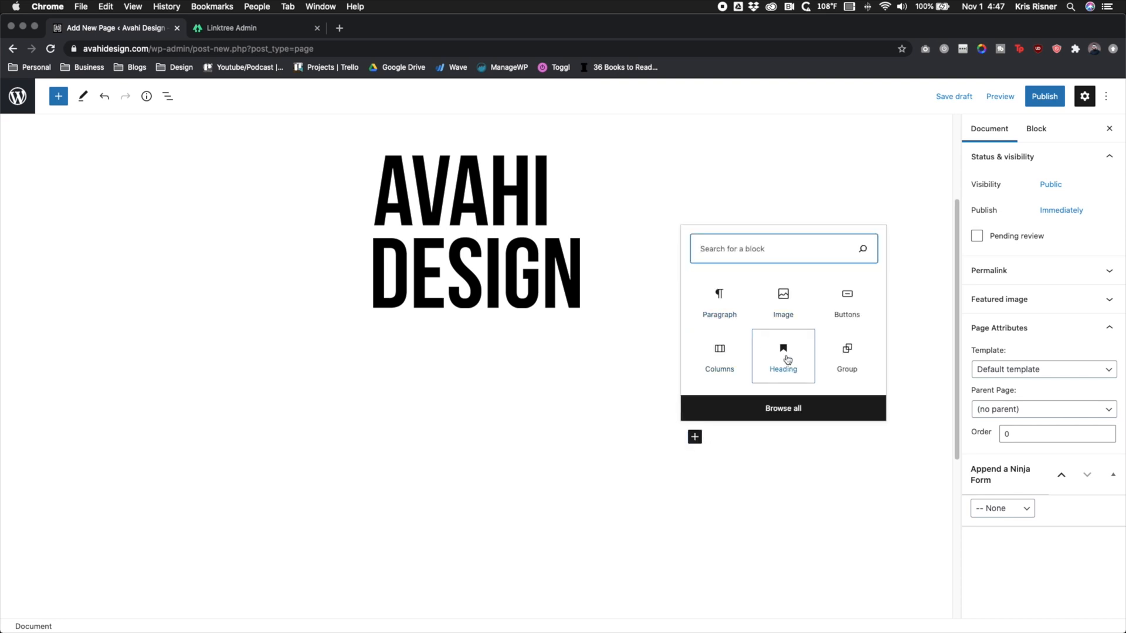
click(724, 320)
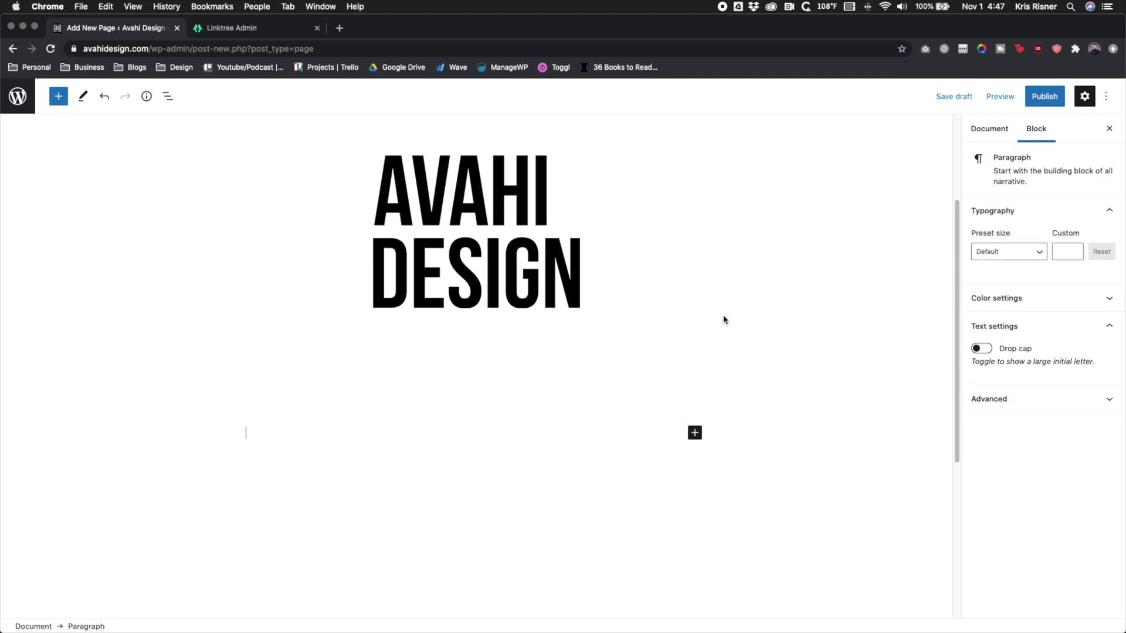
text(@avahidesign)
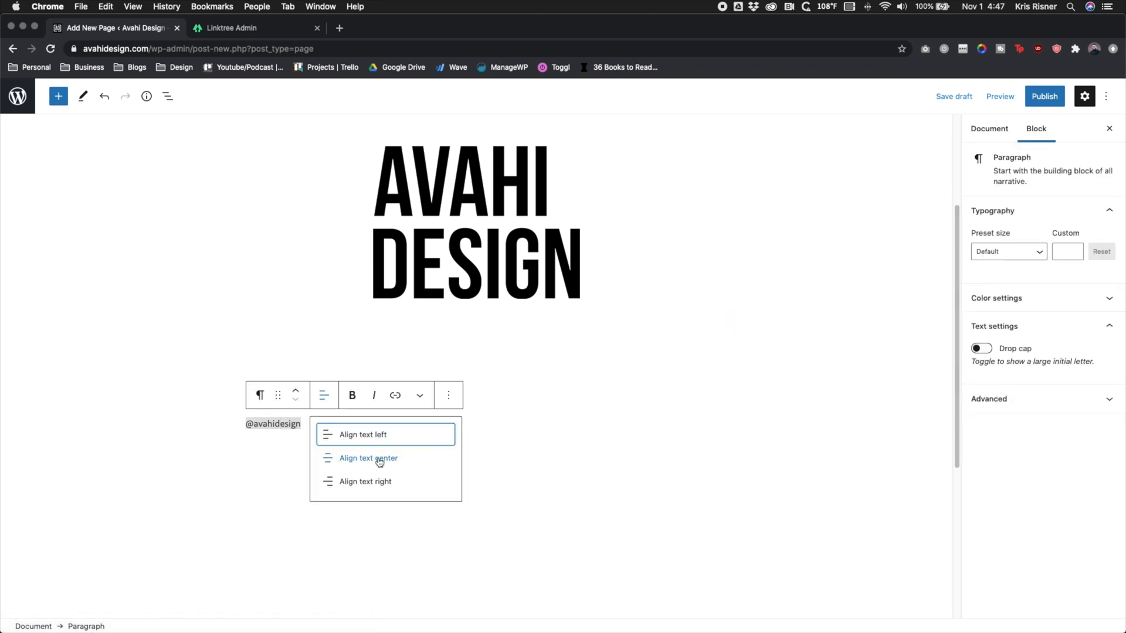
click(380, 461)
click(448, 395)
click(449, 395)
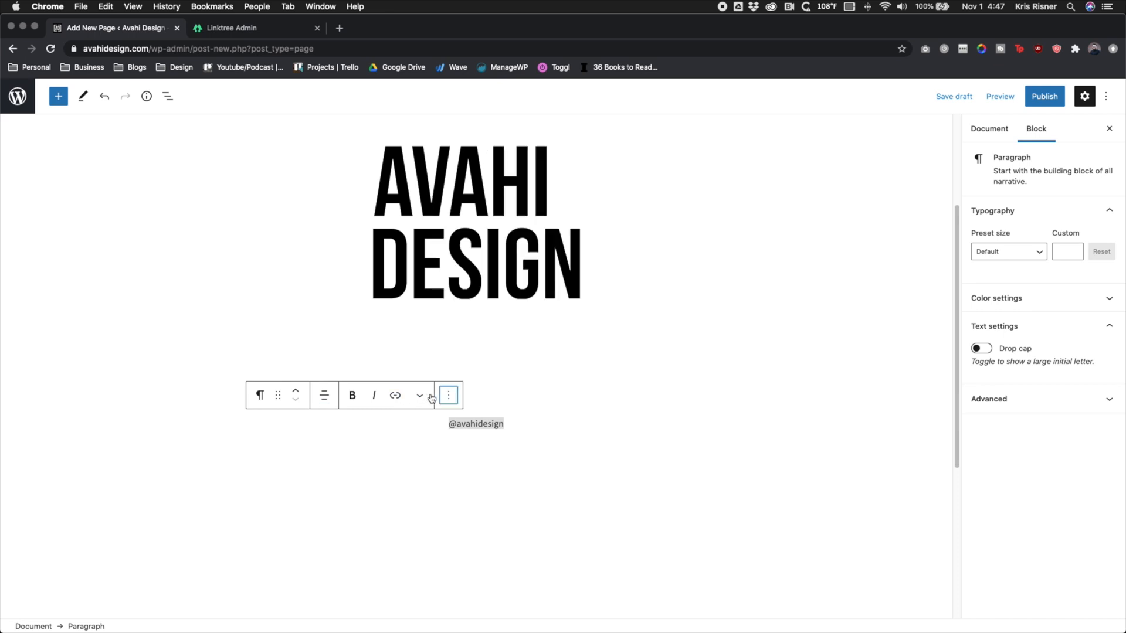
click(395, 395)
text(instagram.com/)
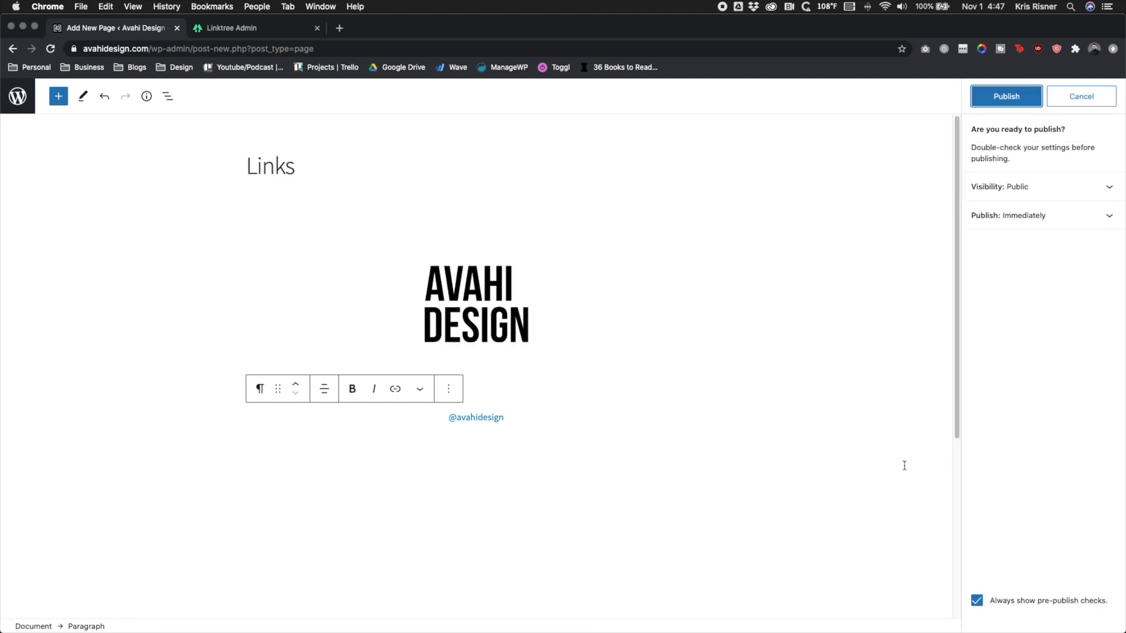
click(996, 96)
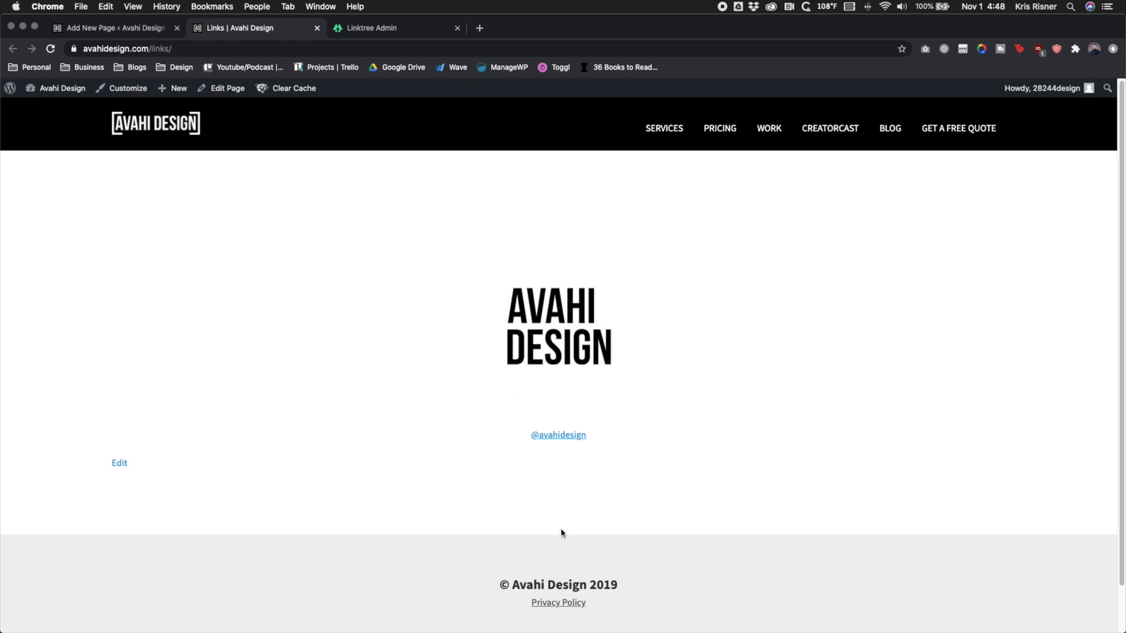
click(113, 28)
click(463, 479)
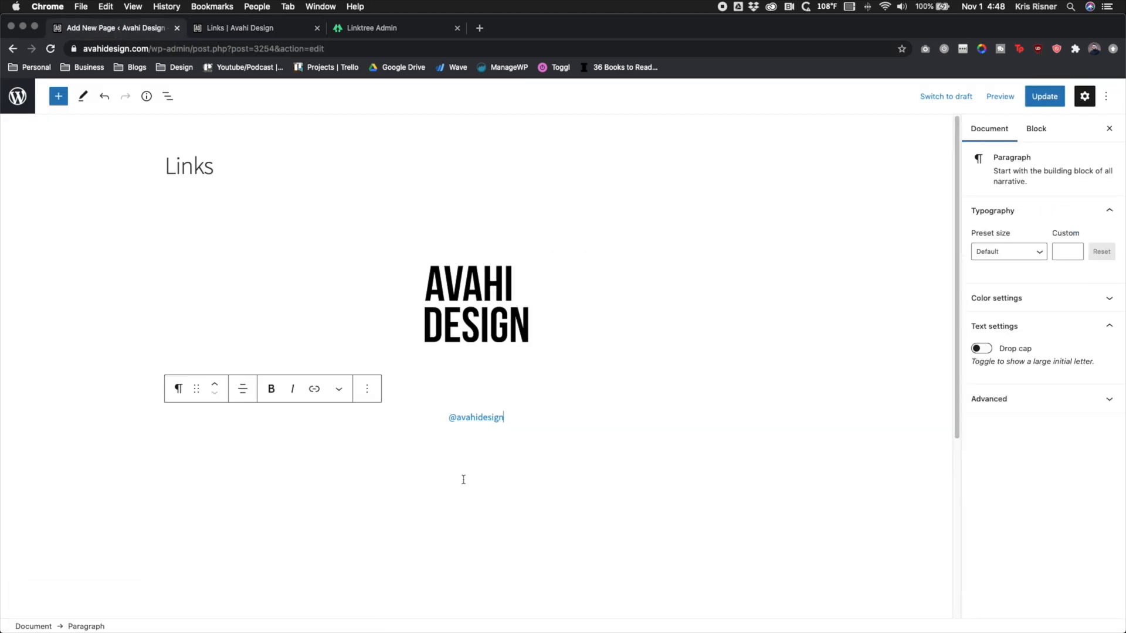
key(Return)
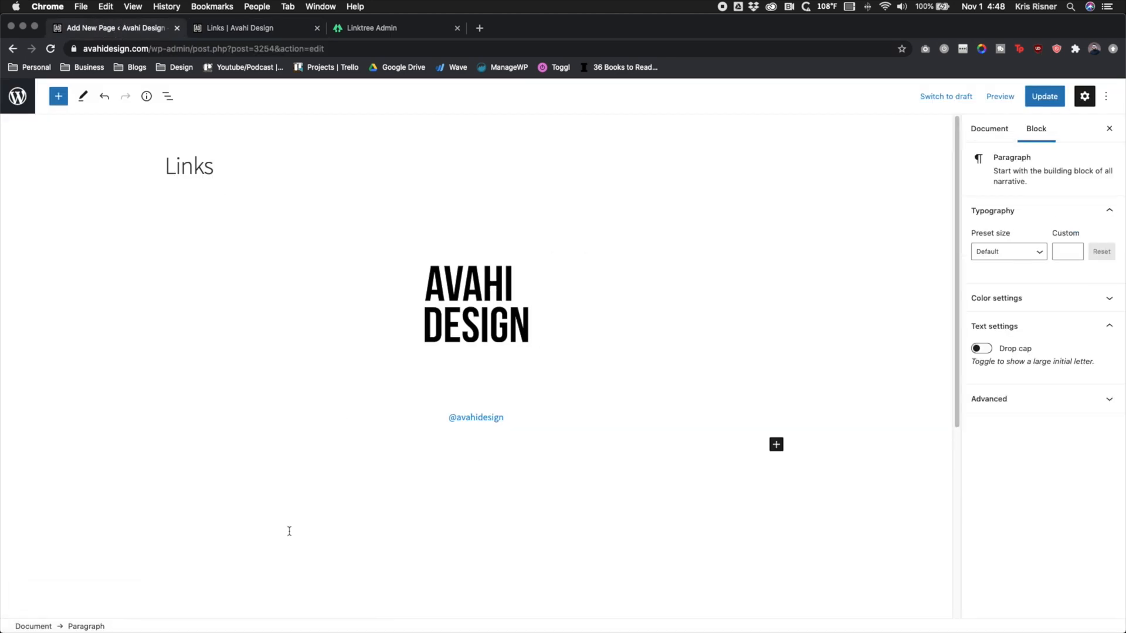
click(776, 444)
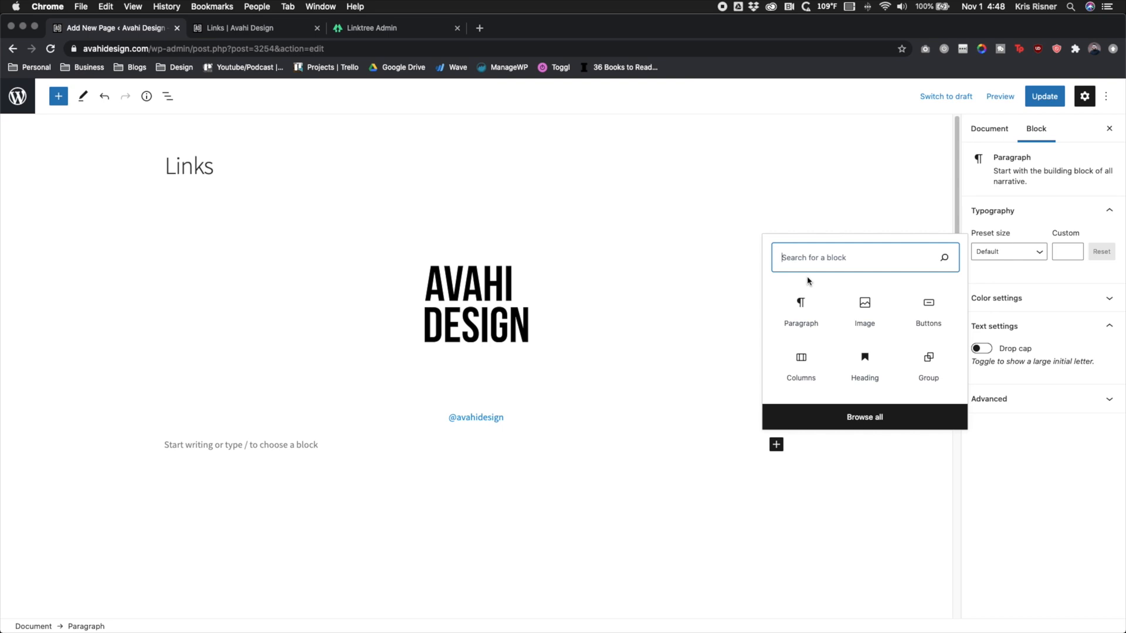
text(button)
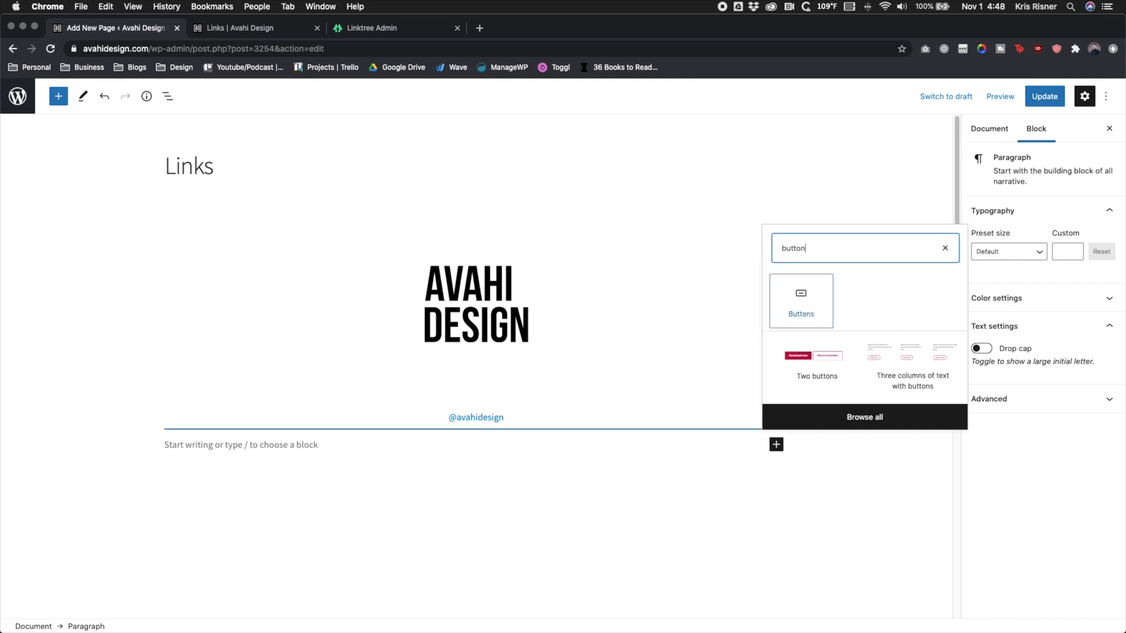
text(Website)
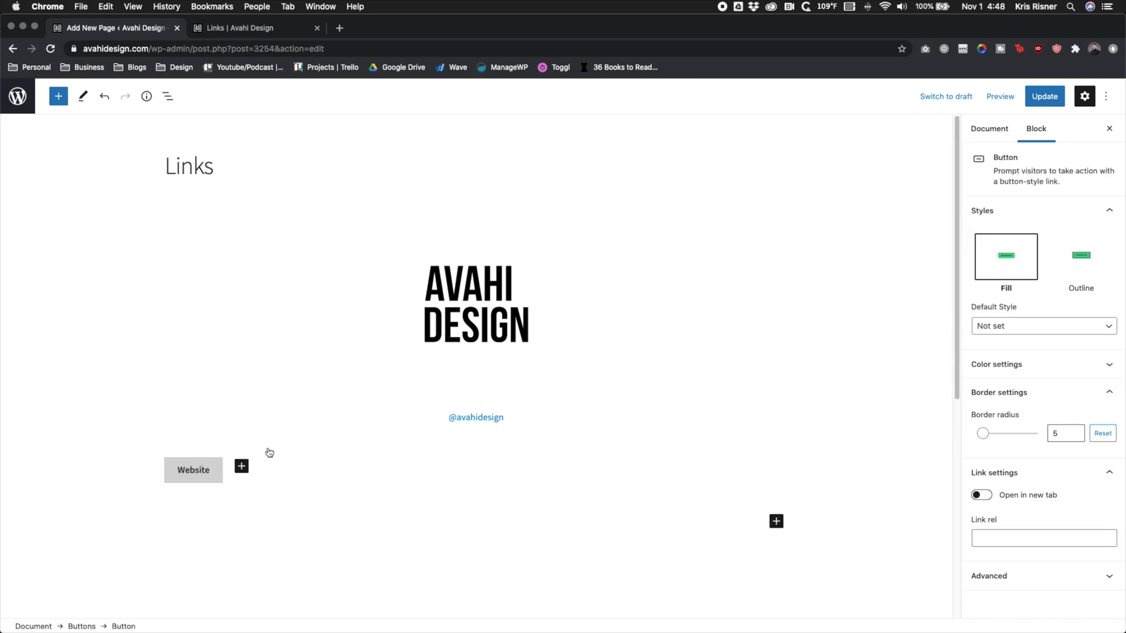
Link the Website button to avahidesign.com and center its buttons block.
click(267, 436)
text(avahidesign.com)
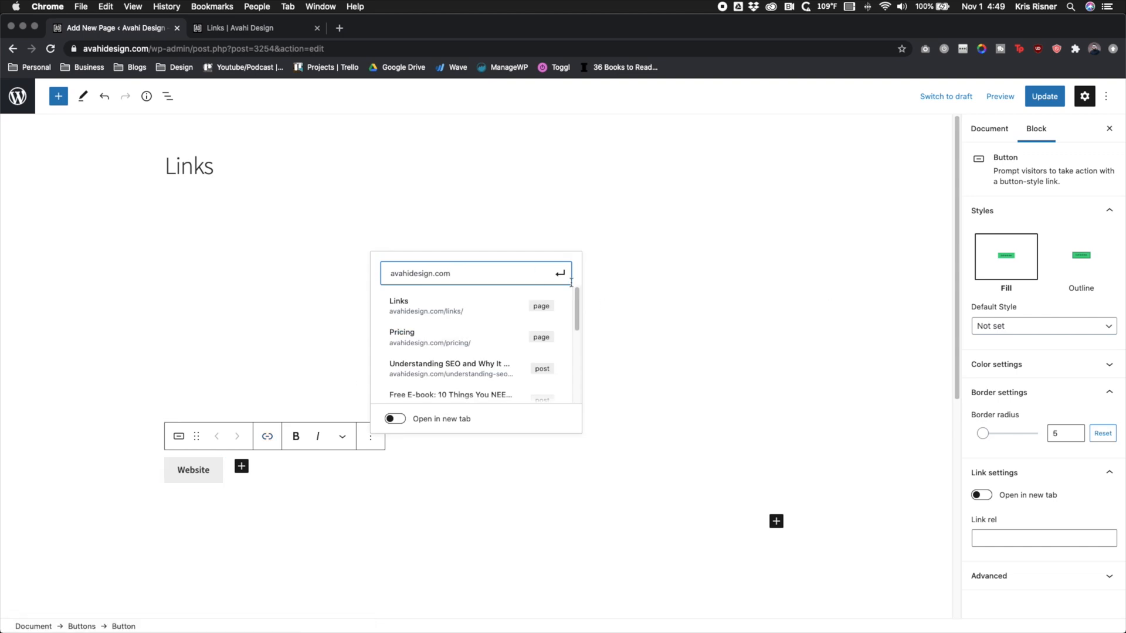
key(Return)
click(437, 475)
click(243, 419)
click(290, 482)
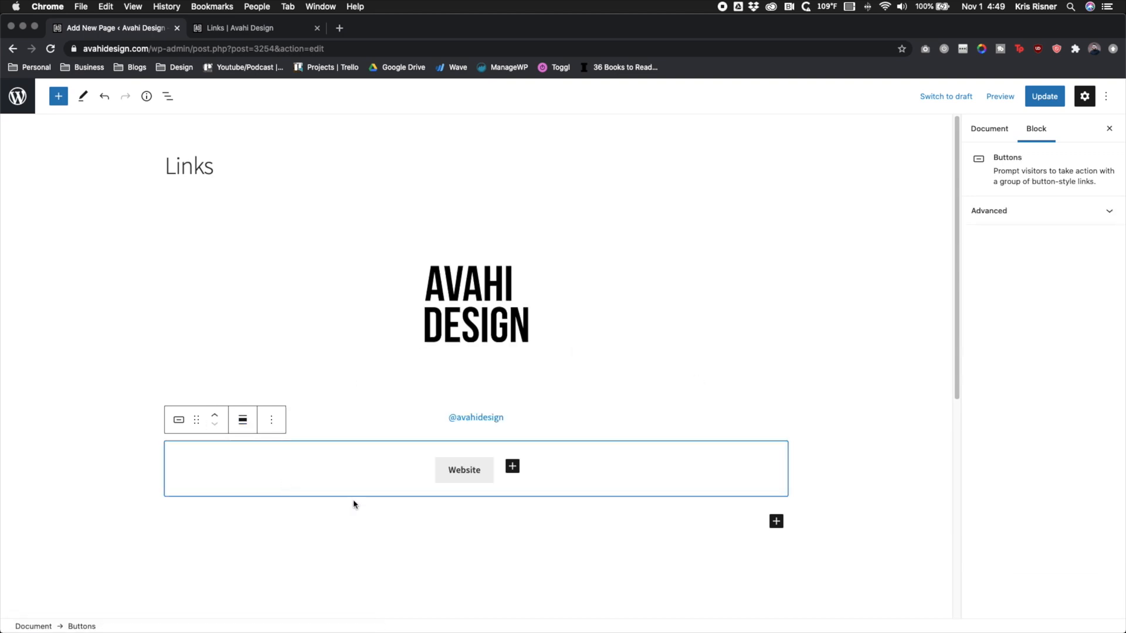
Add a centered "CreatorCast Podcast" button in a new buttons block below Website, linked to anchor.fm/creatorcast.
click(776, 521)
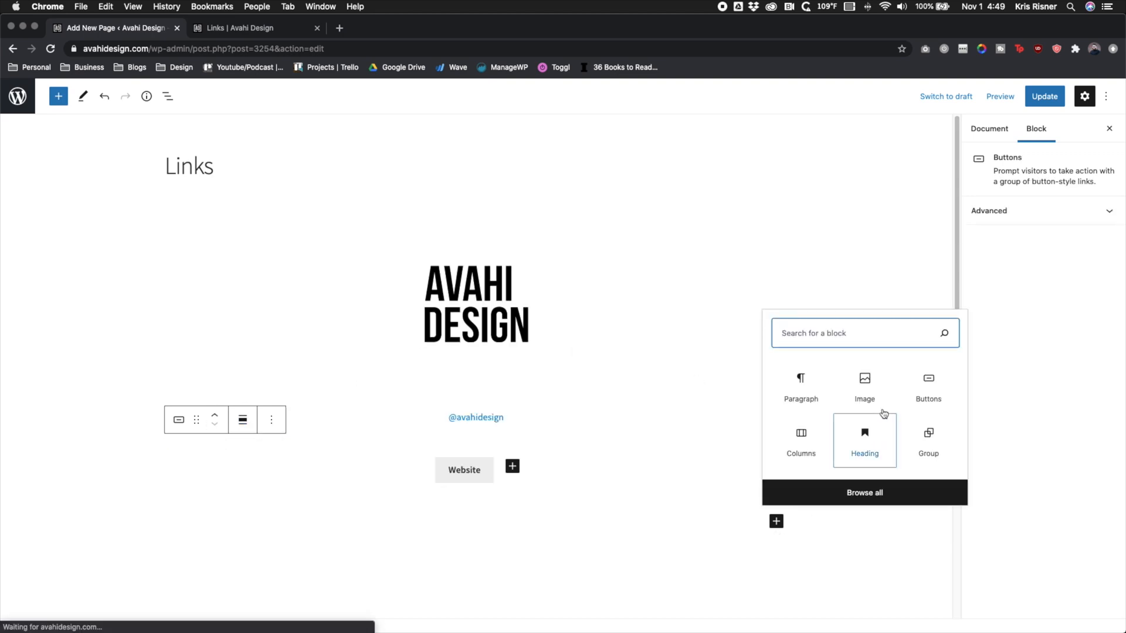
click(915, 410)
text(CreatorCast Podcast)
click(266, 508)
text(anchor.fm/creatorcast)
key(Return)
click(342, 534)
click(243, 492)
click(272, 545)
Add a "Latest Youtube Video" button in a new block below the podcast button, using the copied video link, and center it.
click(776, 593)
click(879, 459)
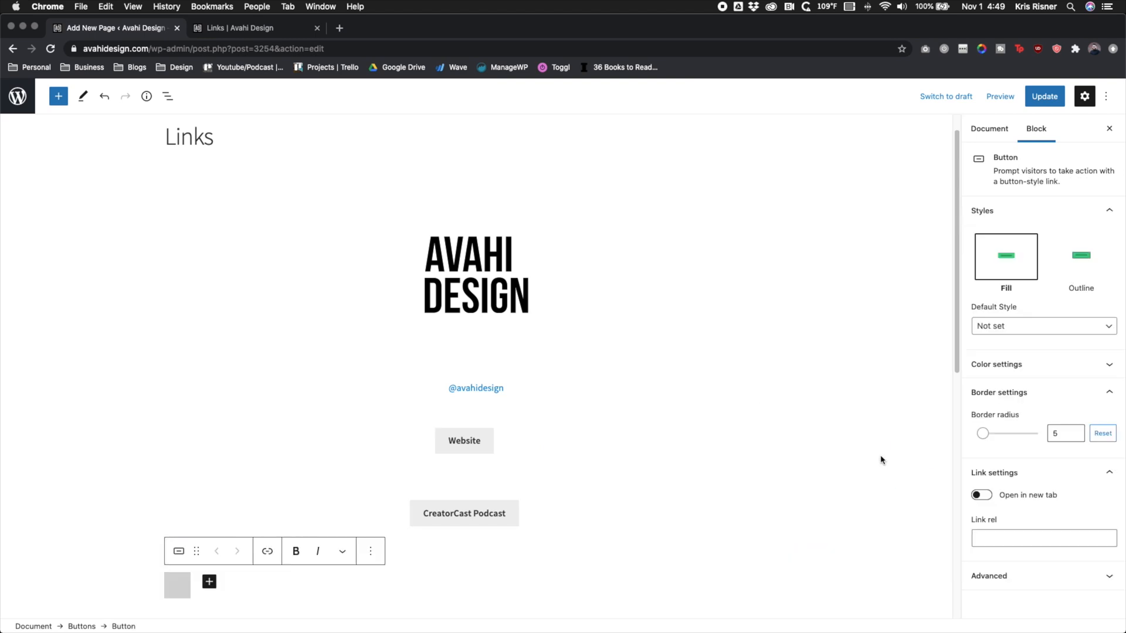
text(Latest Youtube Video)
click(267, 550)
key(super+v)
click(568, 508)
Add a centered "Free Web Design E-Book" button in a new block below the video button, linked to avahidesign.com/ebook.
click(776, 511)
click(879, 377)
text(Free Web Design E-Book)
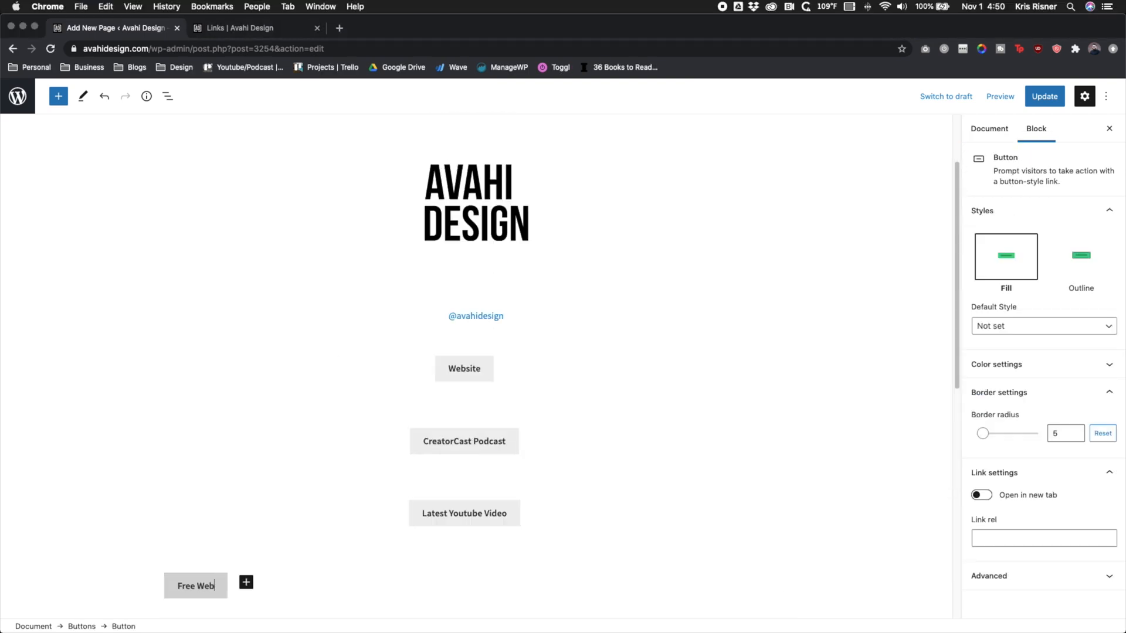
click(267, 551)
text(avahidesign.com/ebook)
key(Return)
click(242, 551)
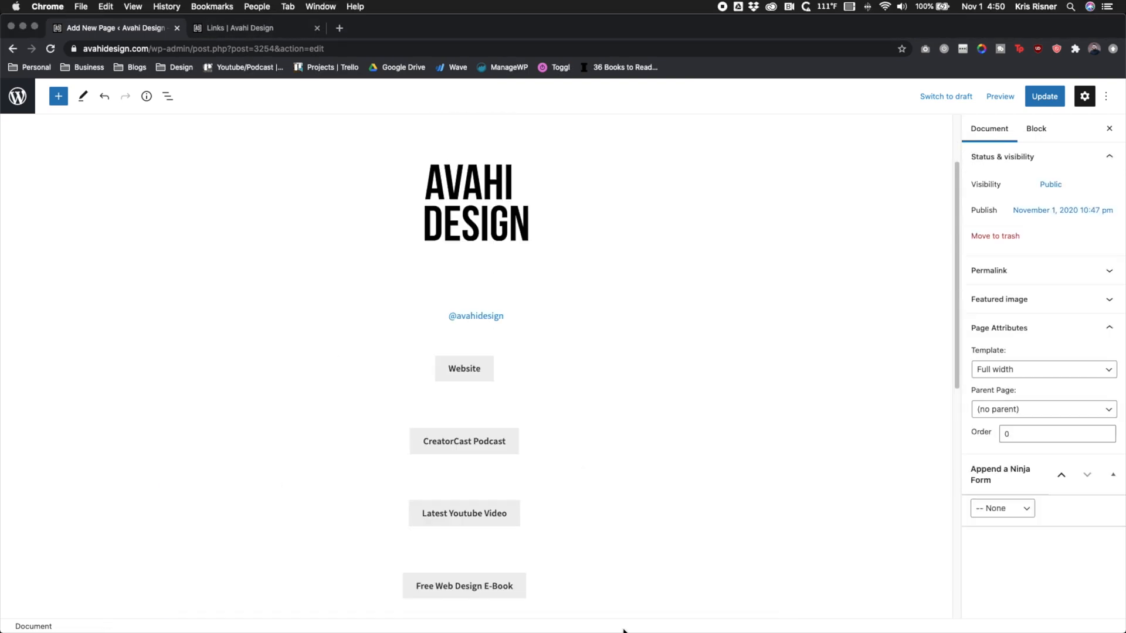
Add a centered "The Latest Blog" button in a new block below the e-book button, linked to avahidesign.com/blog.
scroll(776, 542, down, 2)
click(777, 542)
click(915, 423)
text(The Latest Blog)
click(268, 554)
text(avahidesign.com/blog)
key(Return)
click(243, 552)
click(275, 468)
click(825, 402)
Update the Links page and reload its live version to check the added buttons.
click(1044, 96)
click(257, 28)
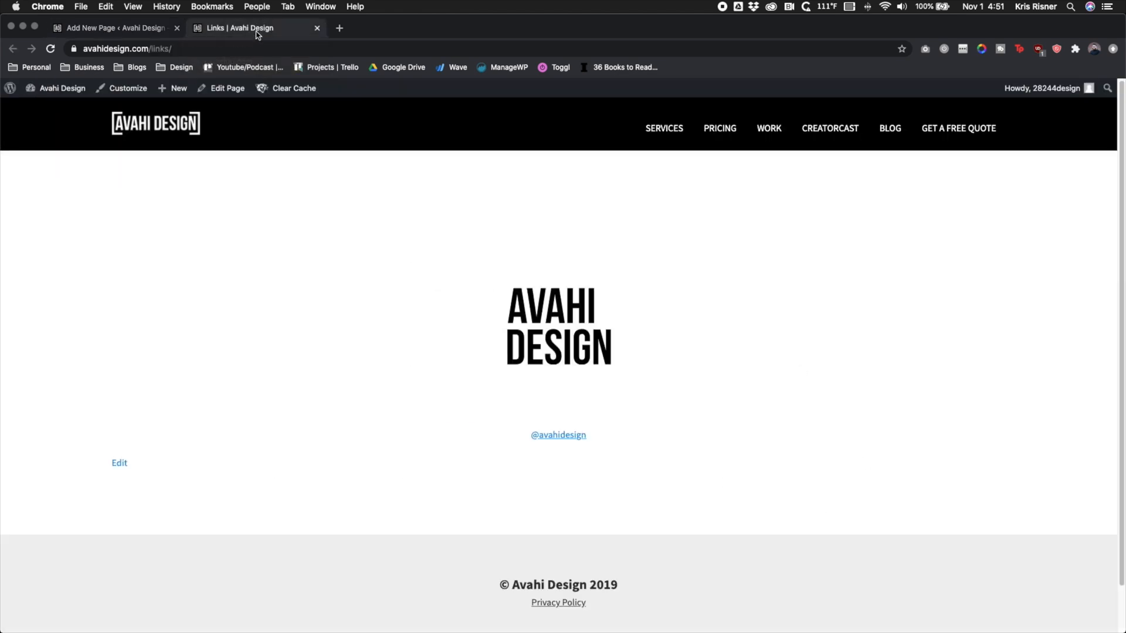
click(51, 49)
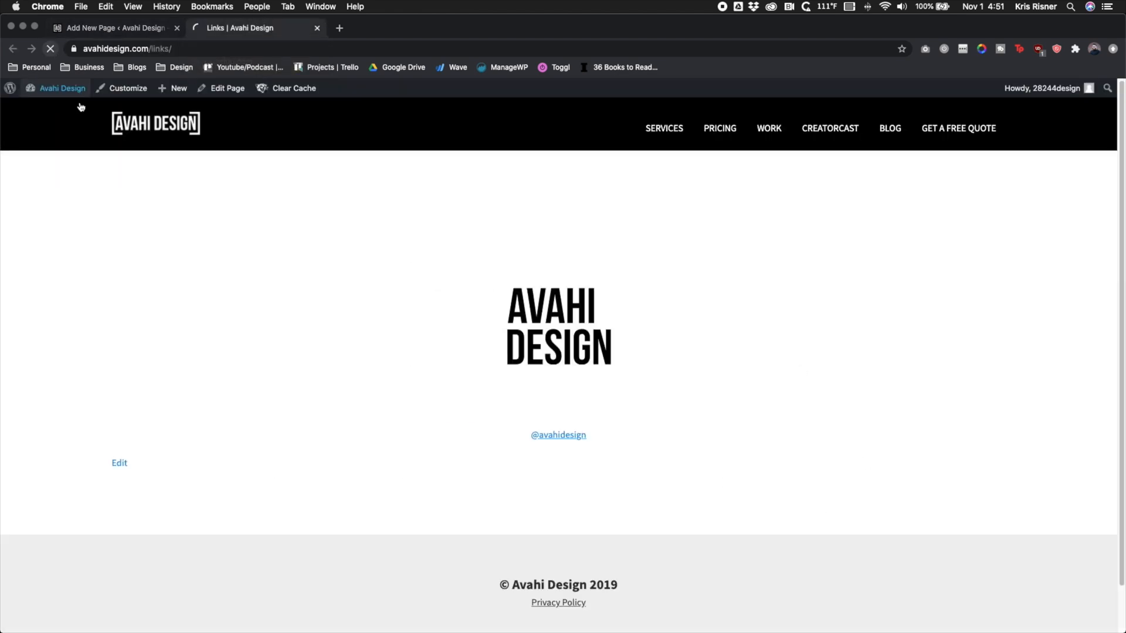
scroll(164, 240, down, 3)
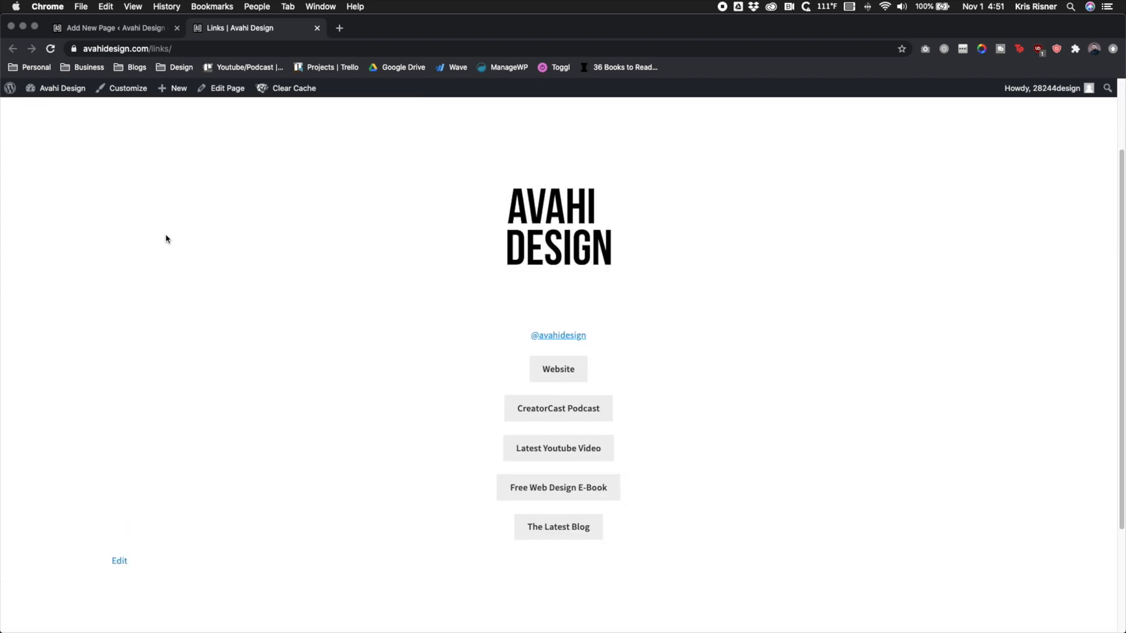
Open the Avahi Design theme's style.css in the theme editor in a separate tab and go to the section just above Mobile Formatting.
click(144, 28)
super+click(17, 96)
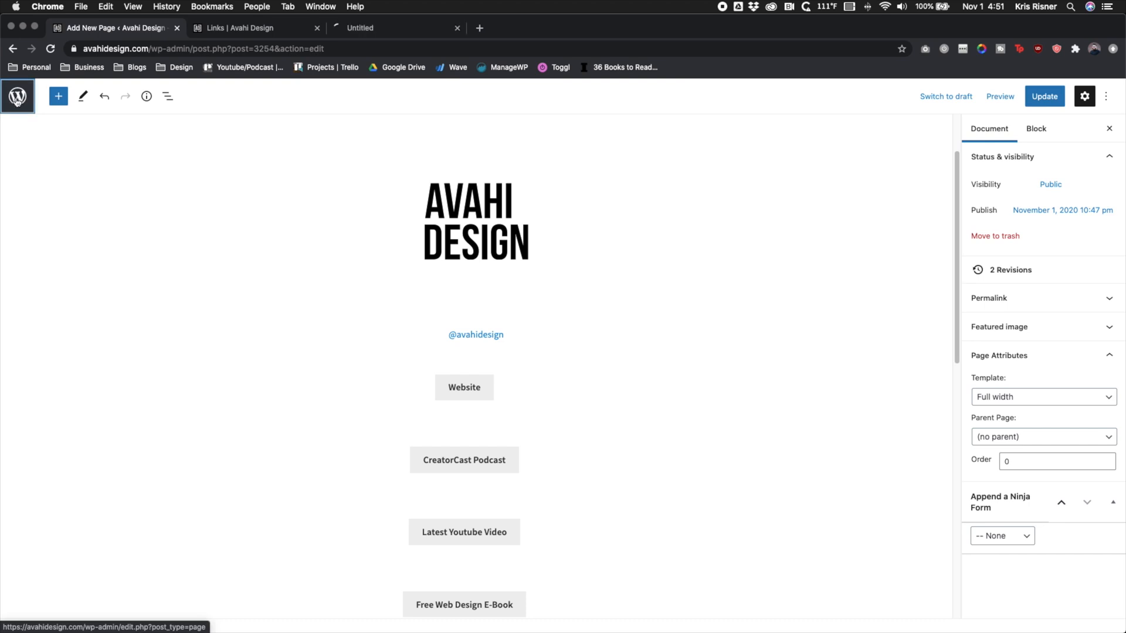
click(362, 30)
click(565, 34)
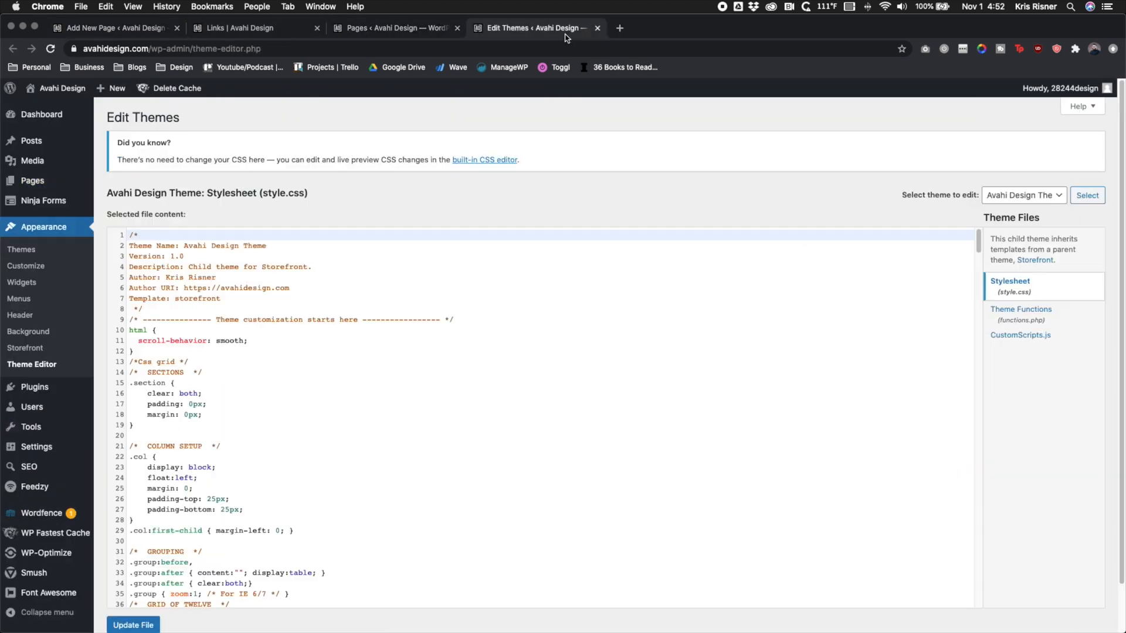
scroll(566, 242, down, 20)
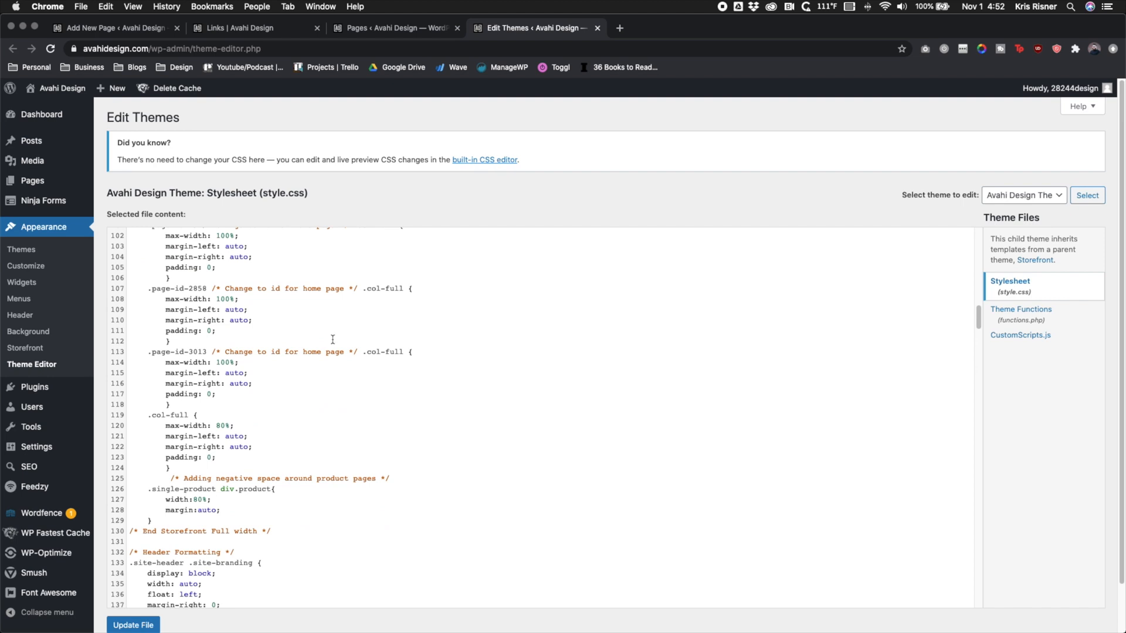
scroll(333, 339, down, 8)
scroll(372, 441, down, 17)
scroll(397, 466, down, 20)
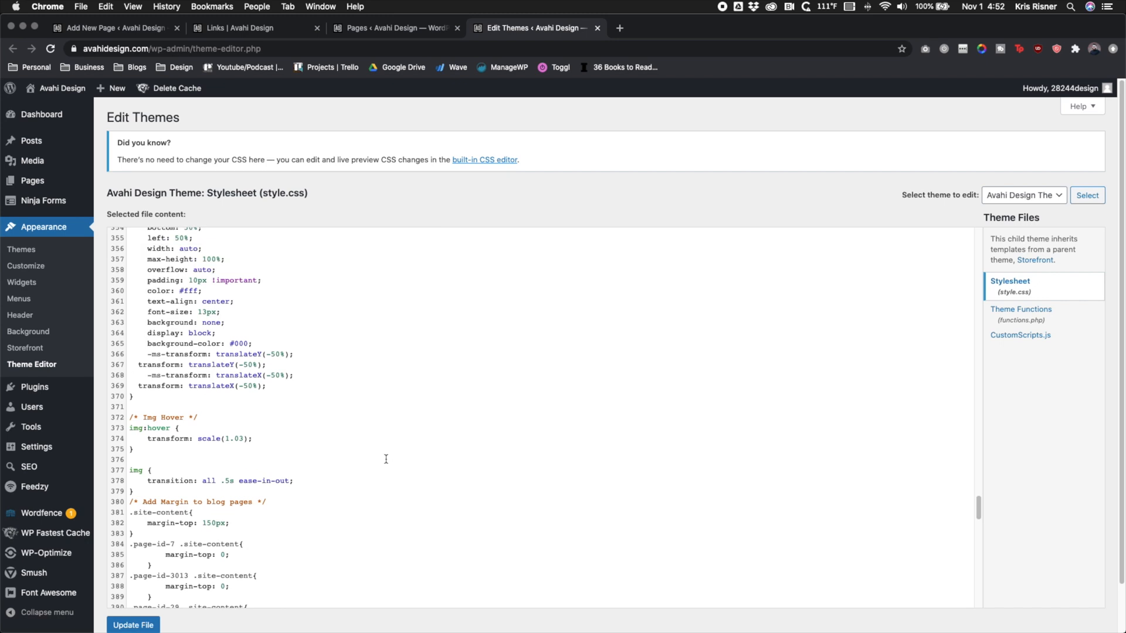
scroll(385, 459, down, 7)
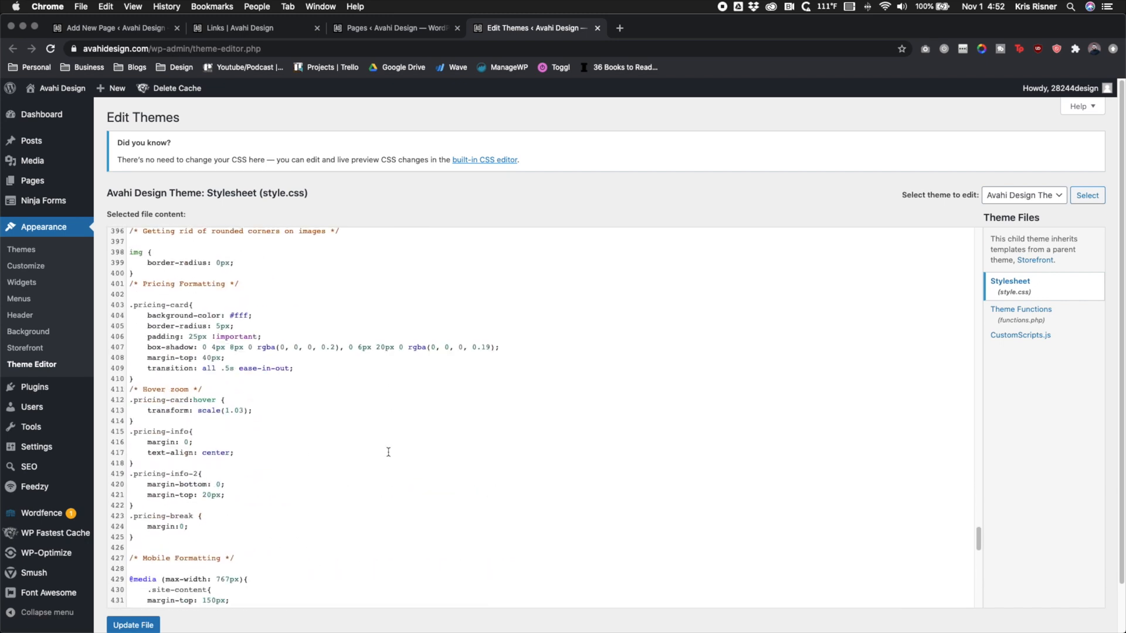
scroll(389, 456, down, 2)
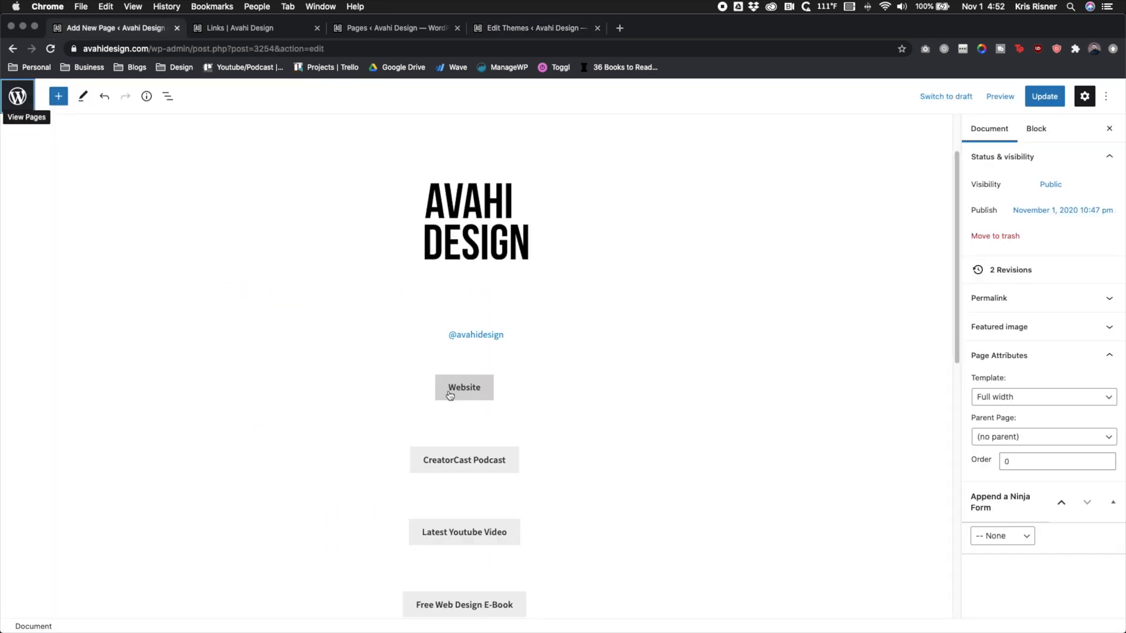
Assign the additional CSS class link_page to the Links page buttons, starting with the Website button, and update the page.
click(449, 395)
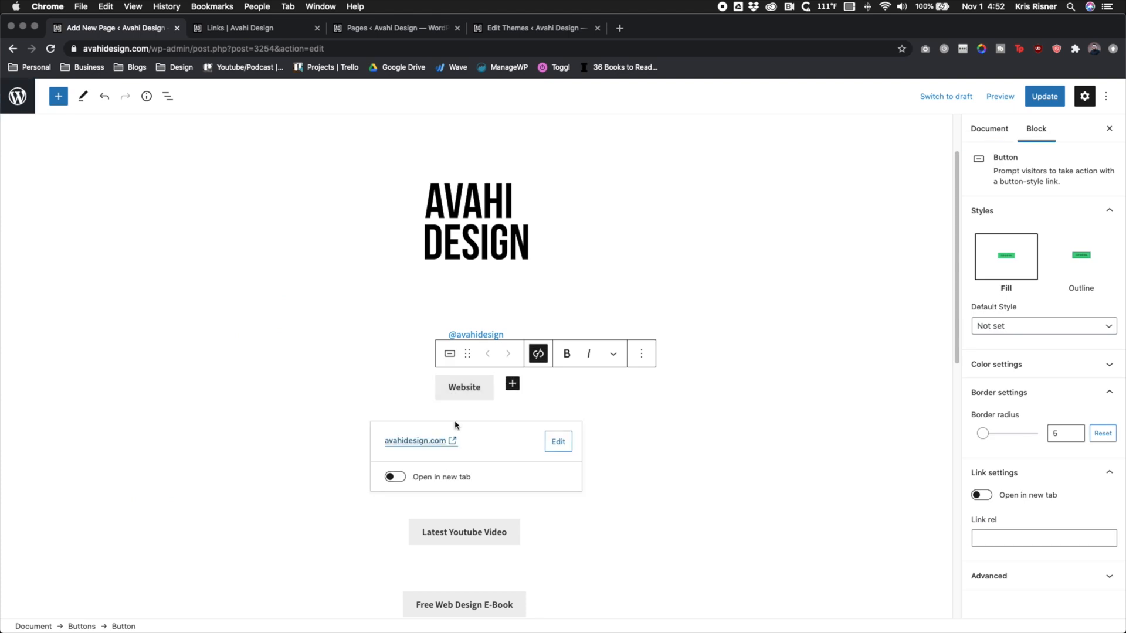
click(1041, 574)
click(1027, 576)
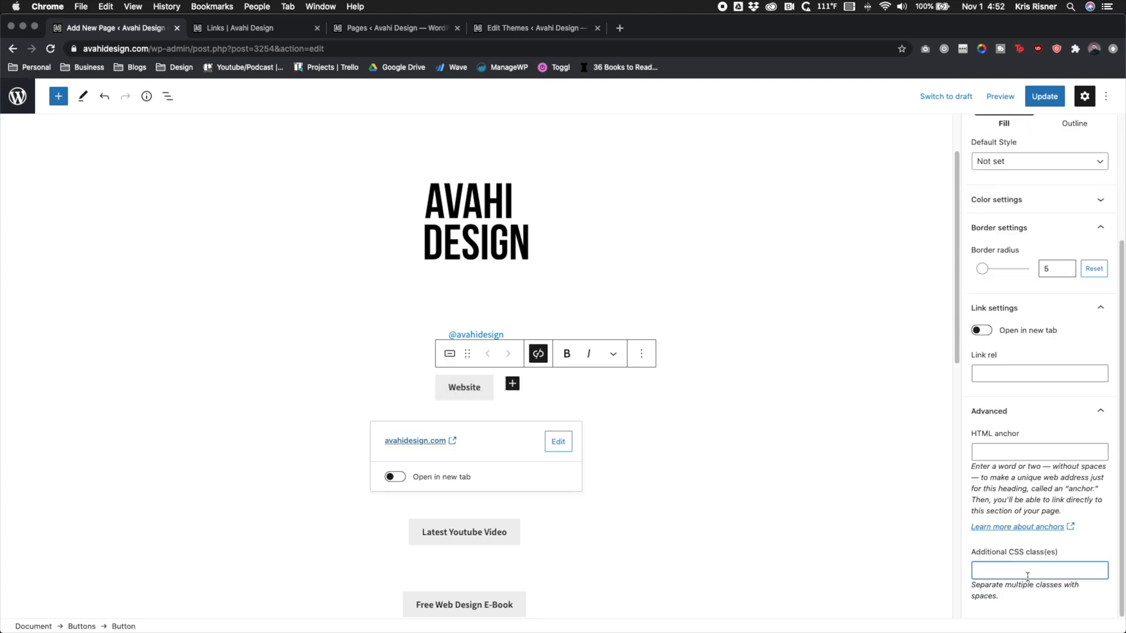
text(link_page)
click(608, 448)
click(1064, 381)
click(1051, 370)
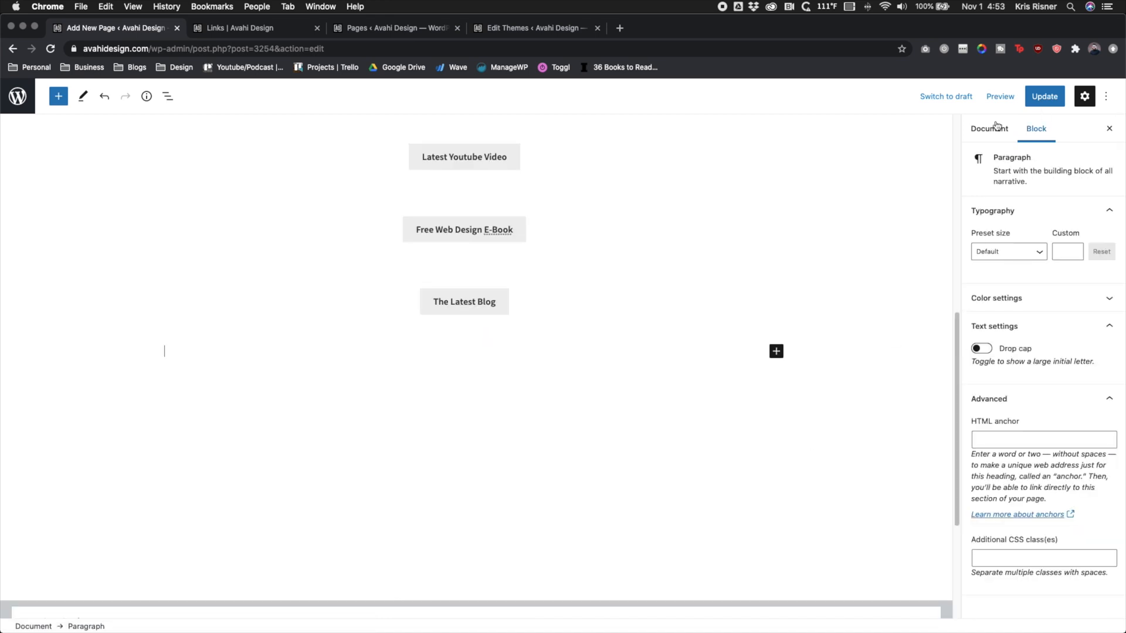
key(super+s)
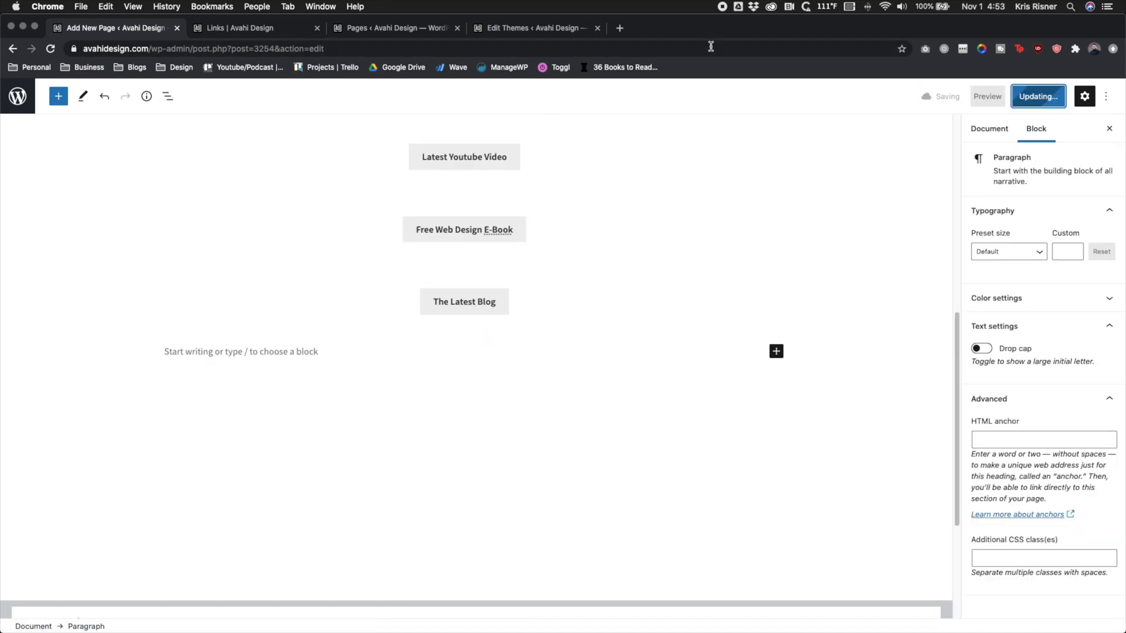
Add a .link_page rule with width: 100% in the Link Formatting section of the theme stylesheet.
click(491, 30)
text(.link_page{)
key(Return)
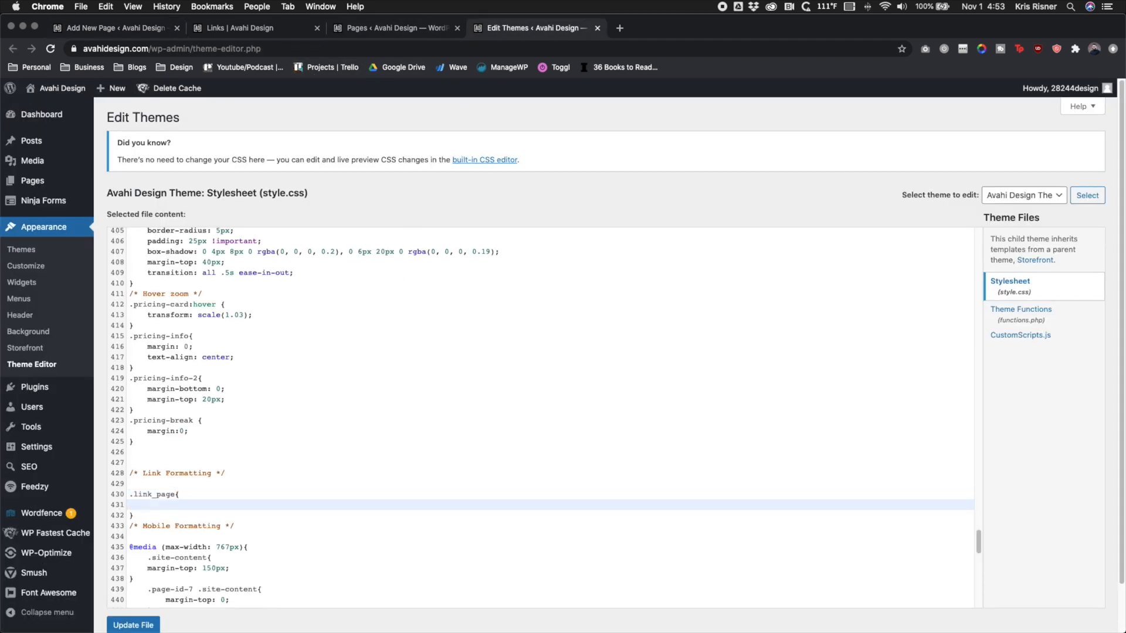
text(width: 100%;)
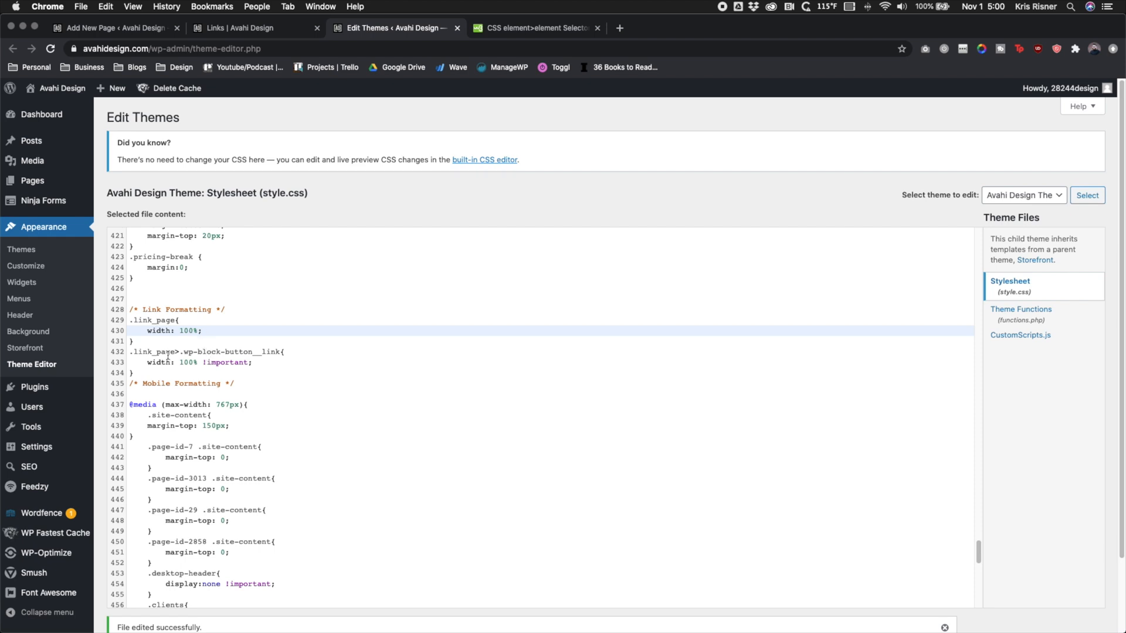
Reduce the .link_page>.wp-block-button__link width to plain 100% without !important, update the stylesheet and view the live Links page.
drag(177, 352, 190, 359)
click(197, 353)
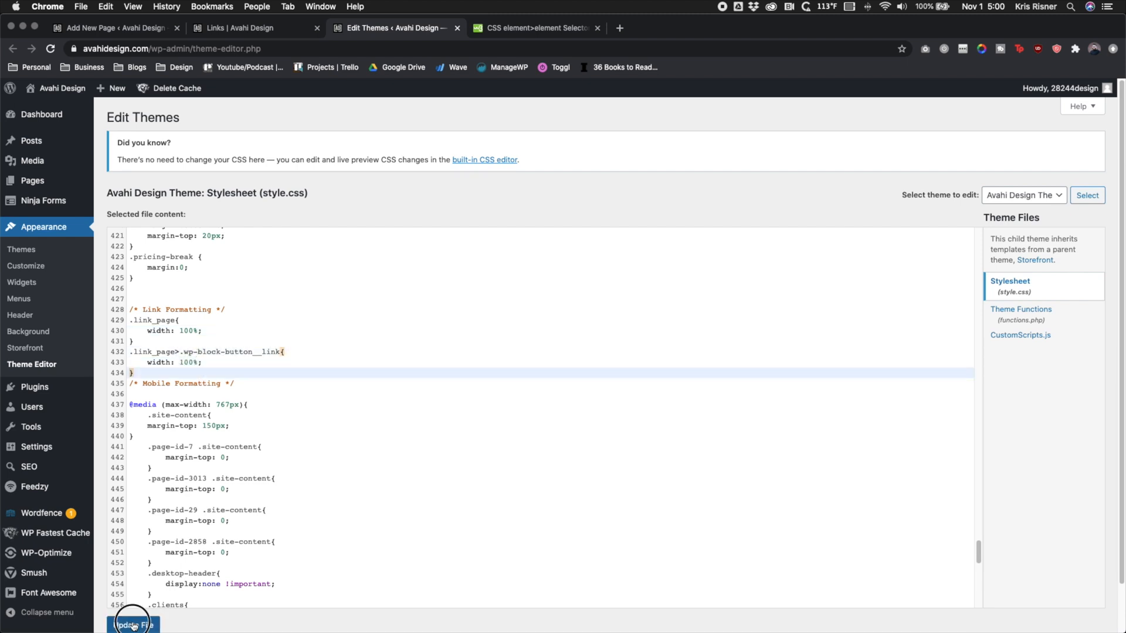
click(133, 624)
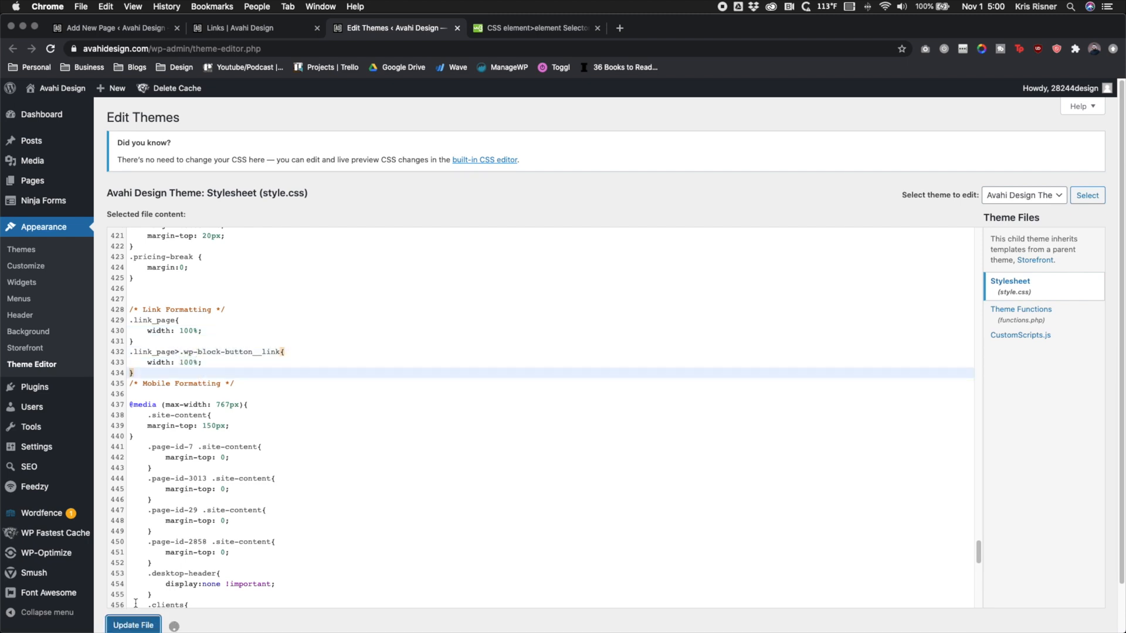
click(241, 27)
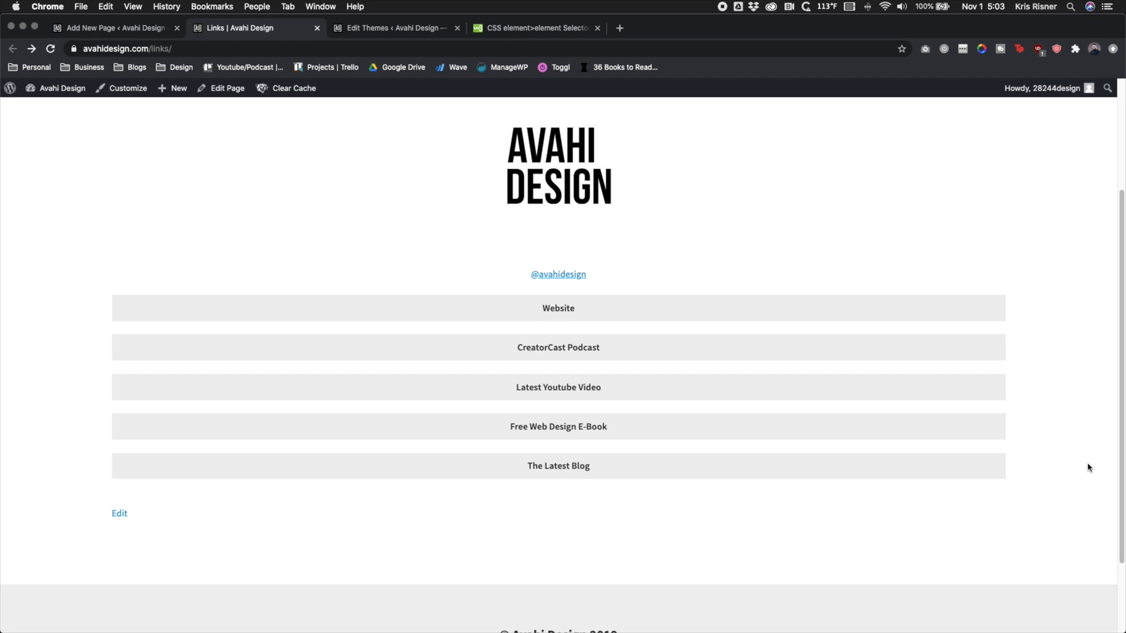
Give .link_page>.wp-block-button__link a padding-top and padding-bottom of 20px !important and update the stylesheet.
click(392, 28)
text(padding-top: 20px !important; padding-bottom: 20px !important;)
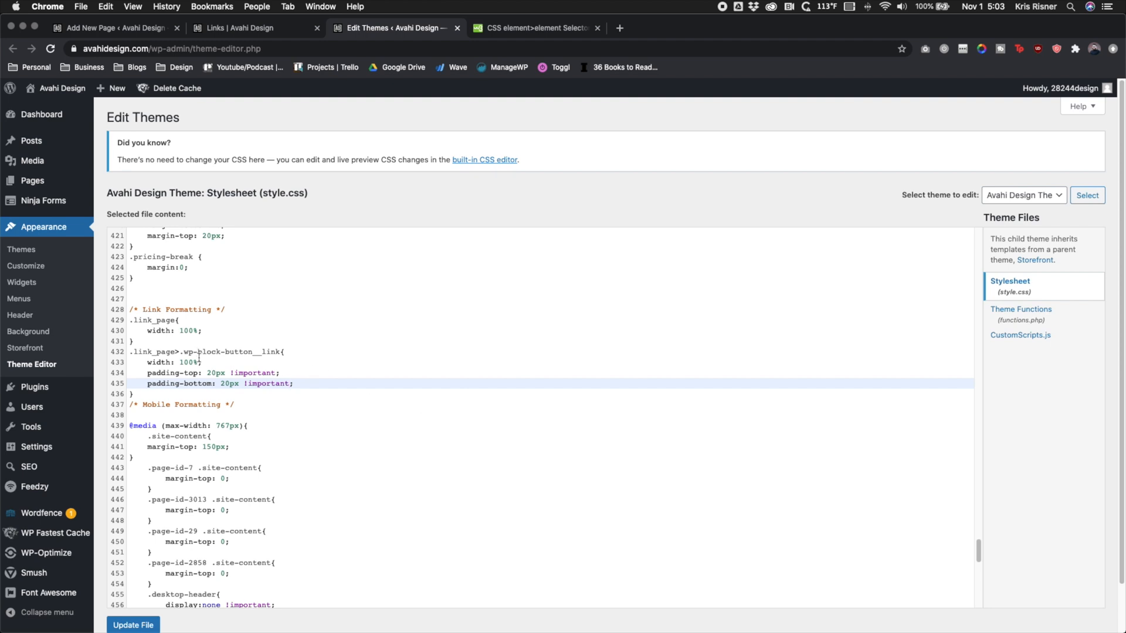
click(151, 625)
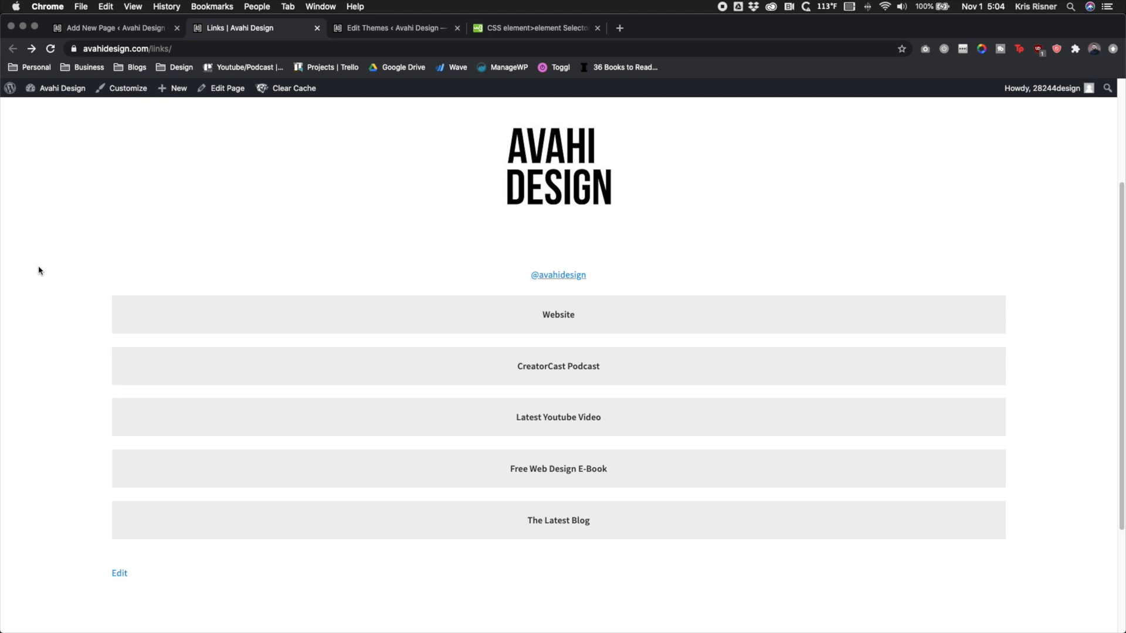
Set the button links' color to #fff and background-color to #000, update the stylesheet and check the live Links page.
click(355, 28)
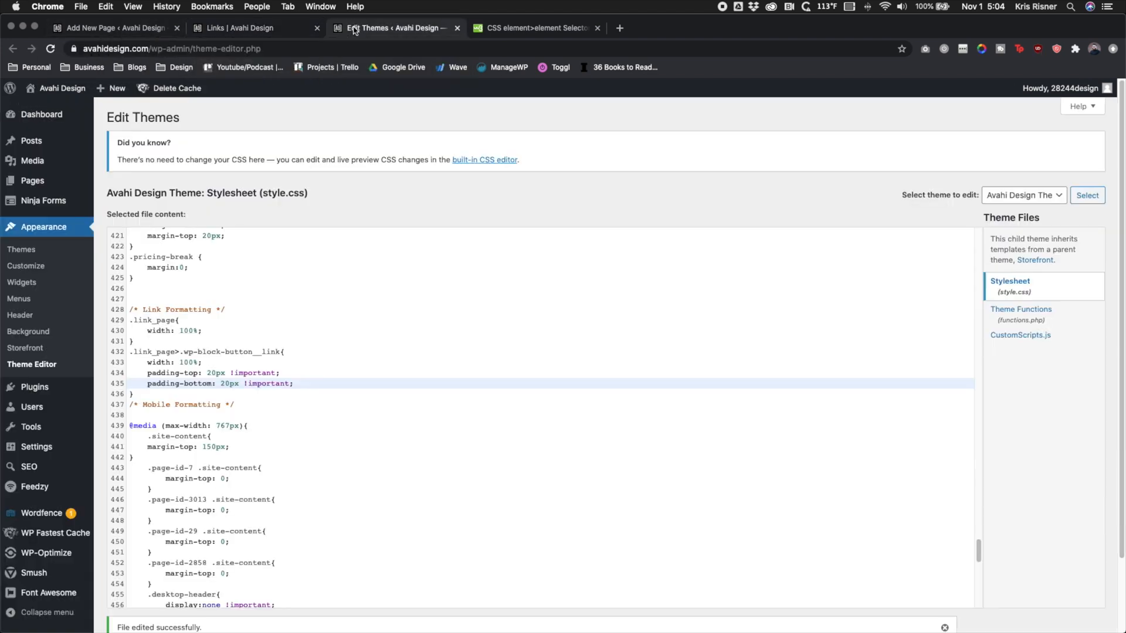
key(Return)
text(color: #fff;)
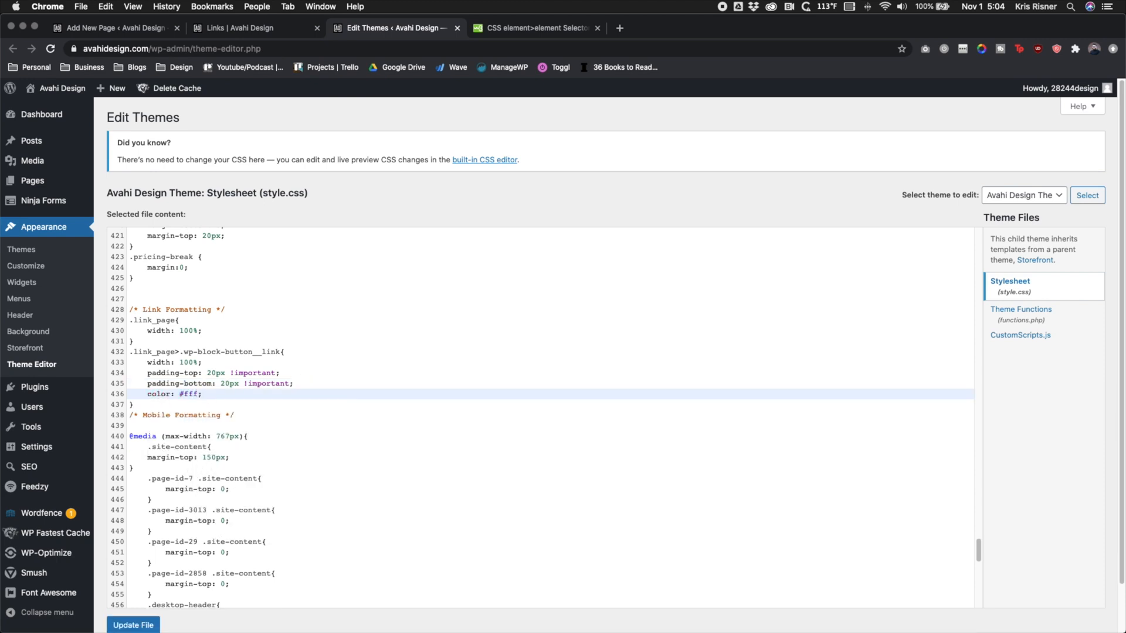
key(Return)
text(background-color:#000;)
click(129, 625)
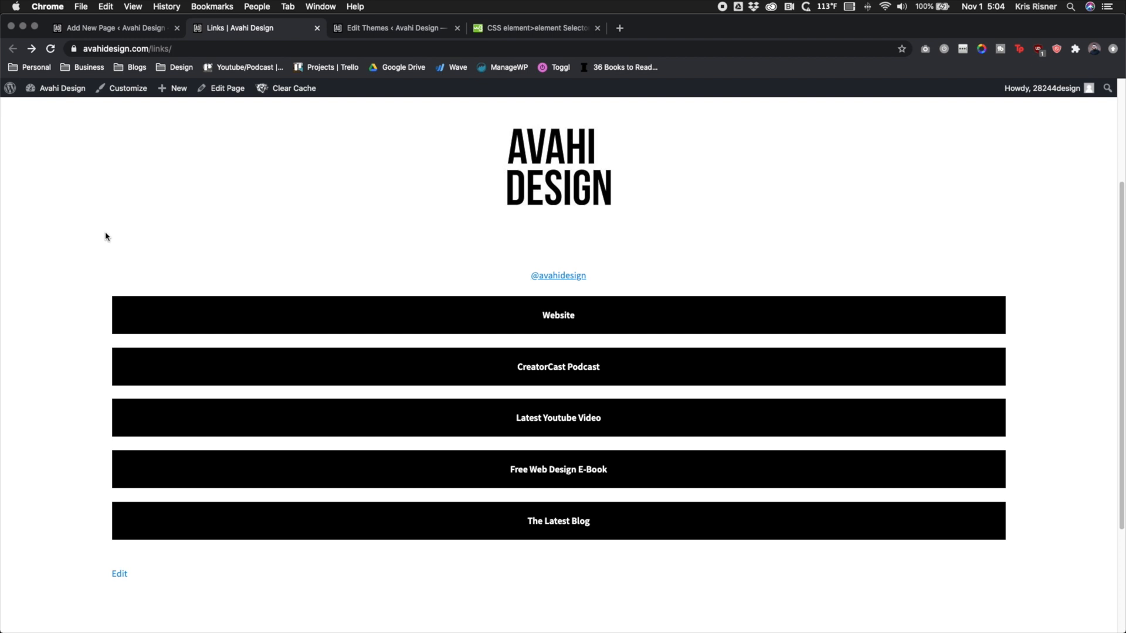
scroll(569, 370, down, 3)
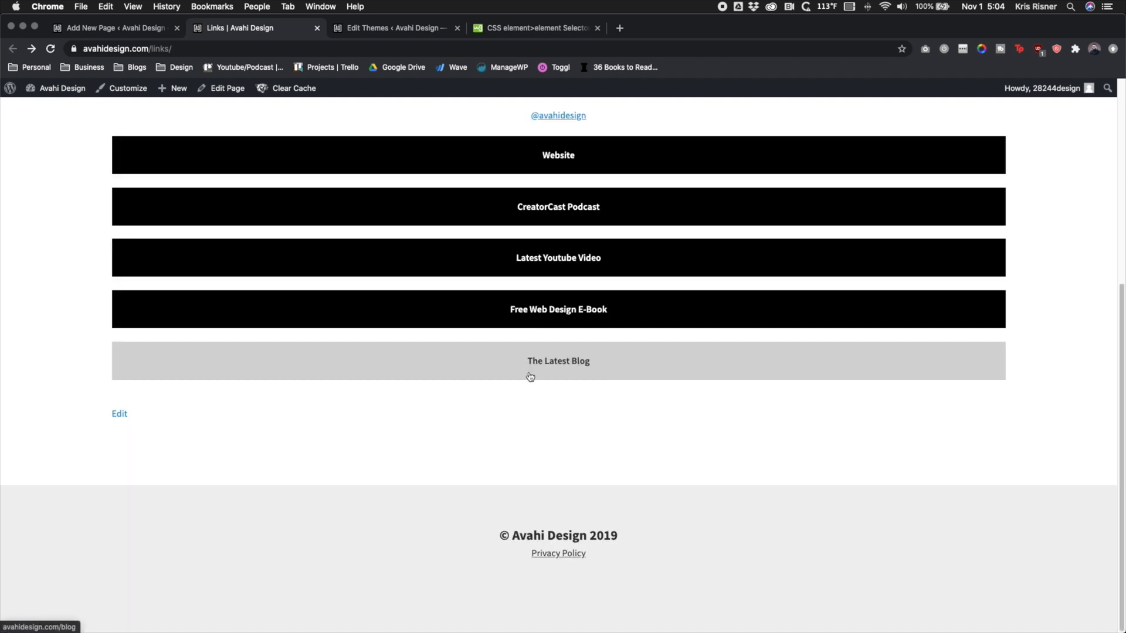
scroll(520, 299, up, 2)
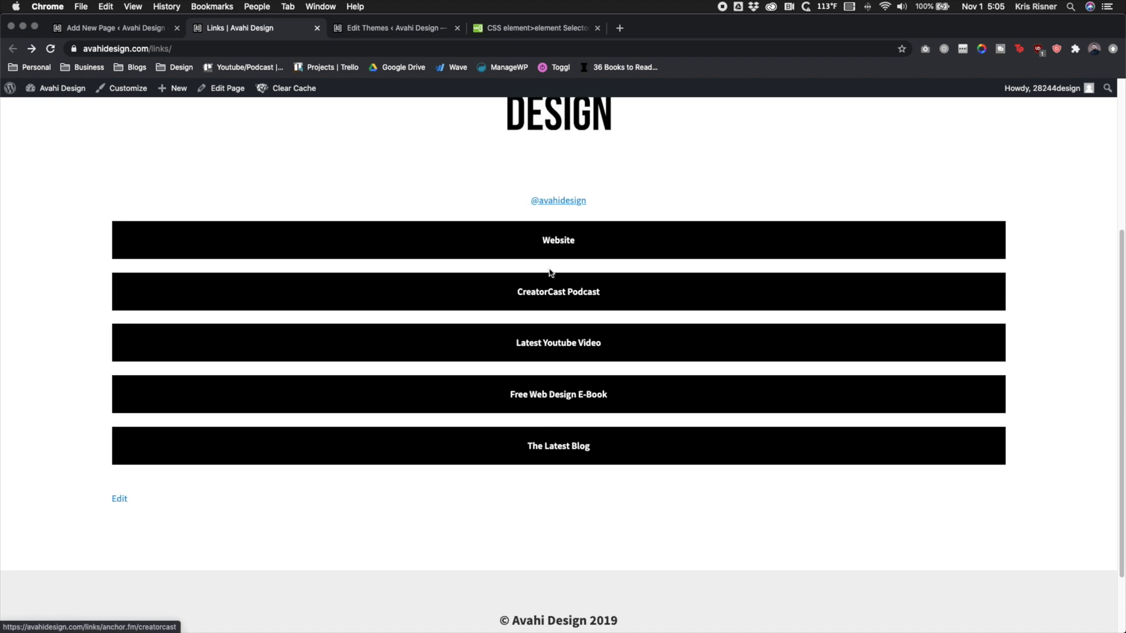
click(120, 30)
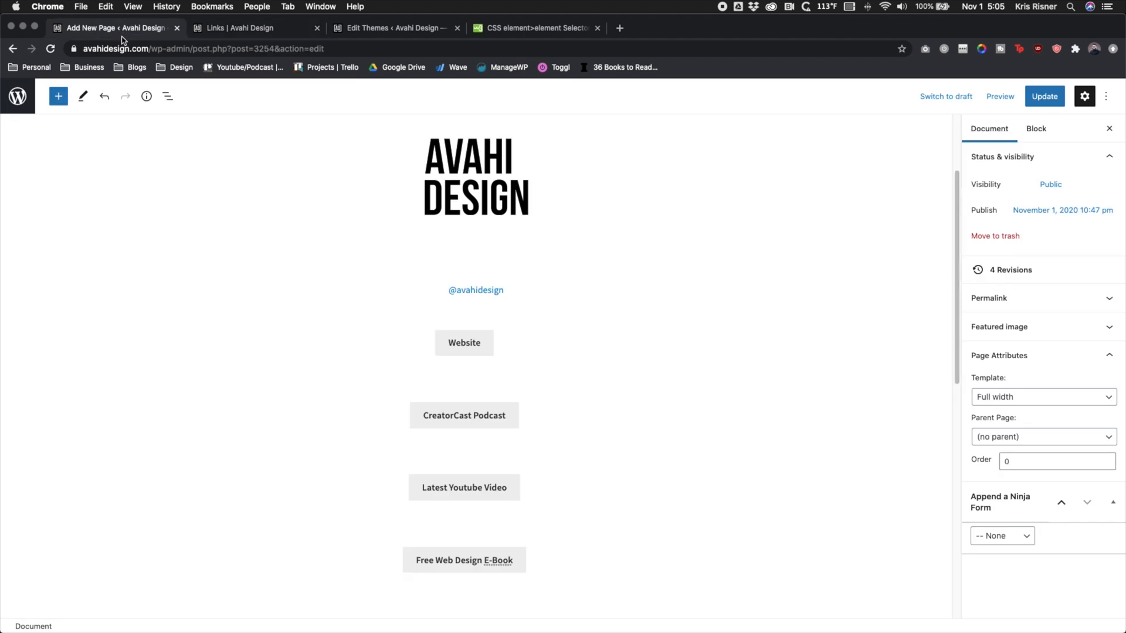
Add a .link_page>.wp-block-button__link:hover rule with background-color #fff, color #000 and border solid 2px #000, and save it.
click(392, 28)
drag(130, 351, 287, 351)
click(135, 415)
key(Return)
text(.link_page>.wp-block-button__link)
text(:hover{)
key(Return)
text(background-color: #fff;)
key(Return)
text(color: #000;)
key(Return)
text(border: solid 2px #000;)
key(super+s)
Mark the hover rule's border as !important, update the stylesheet and reload the live Links page to check it.
click(249, 459)
text(!important)
click(133, 626)
click(240, 28)
key(super+r)
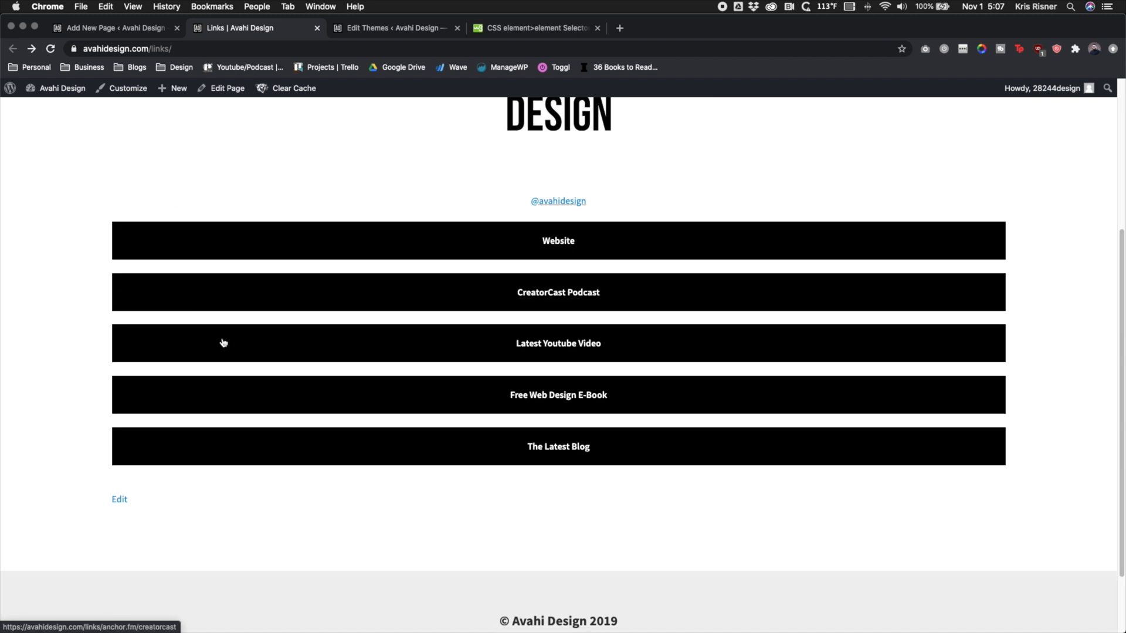
scroll(282, 404, up, 3)
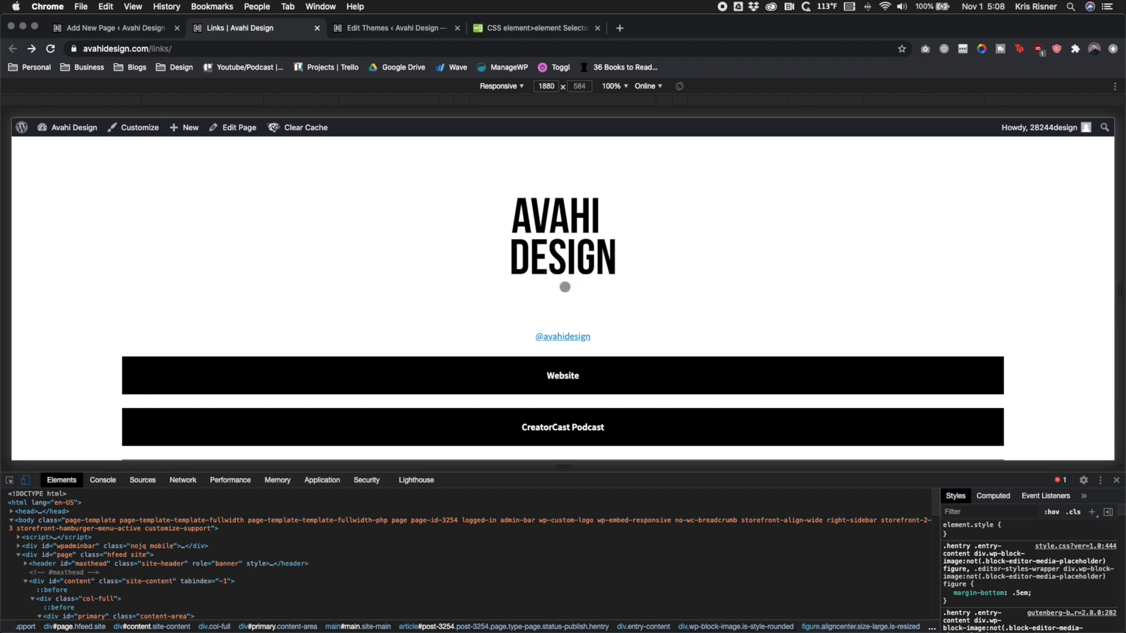
Review the Links page in the page editor and in its live version.
click(105, 34)
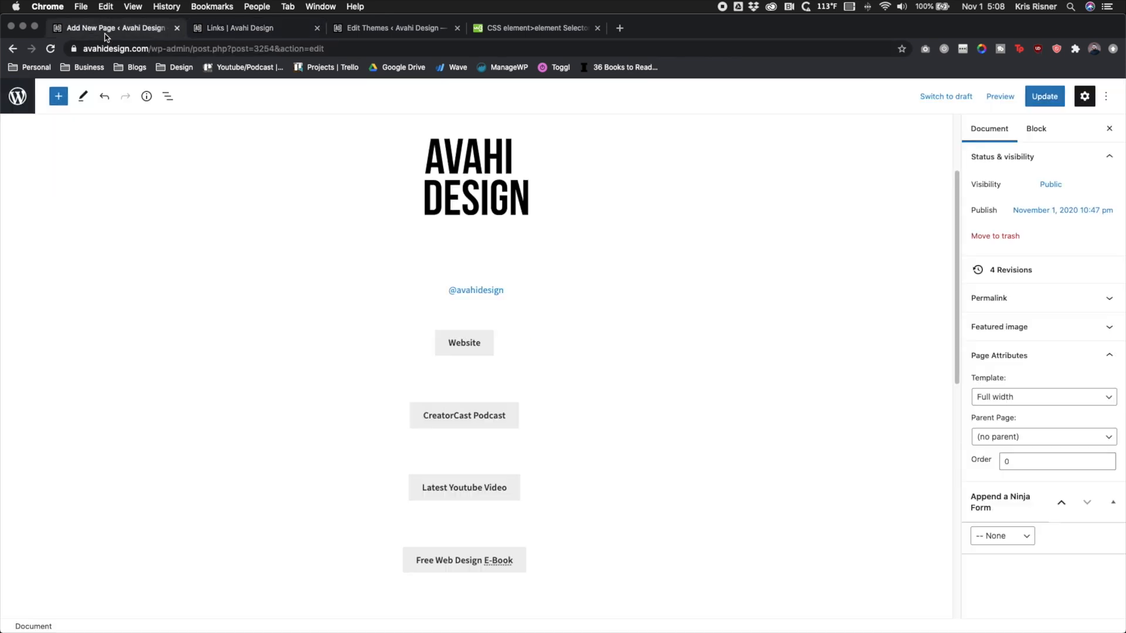
scroll(421, 264, up, 1)
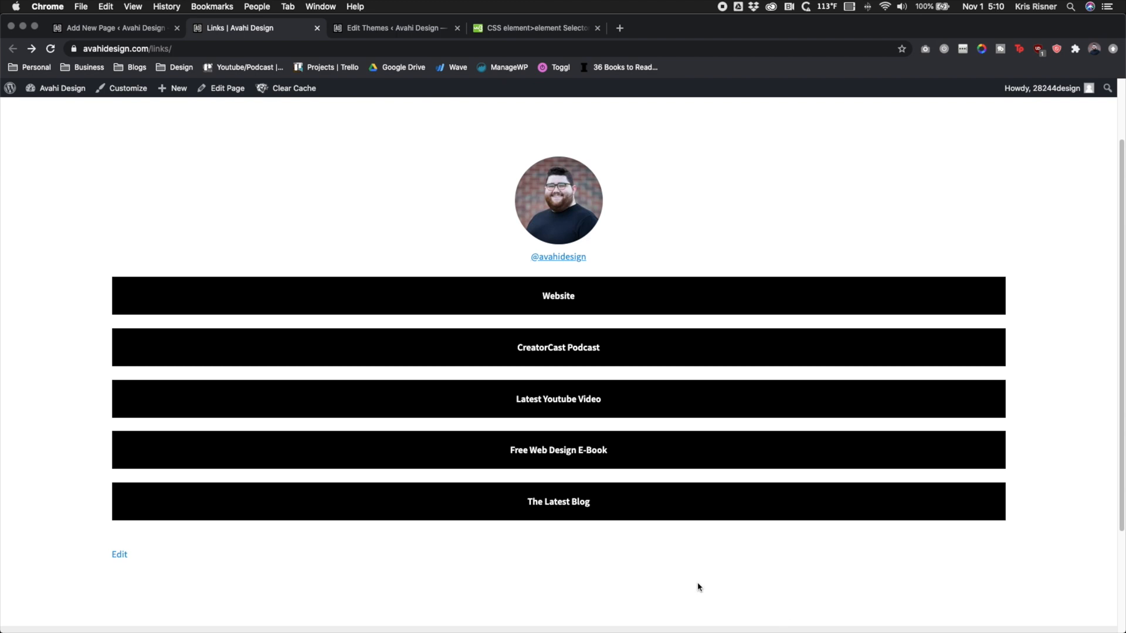
scroll(715, 588, up, 3)
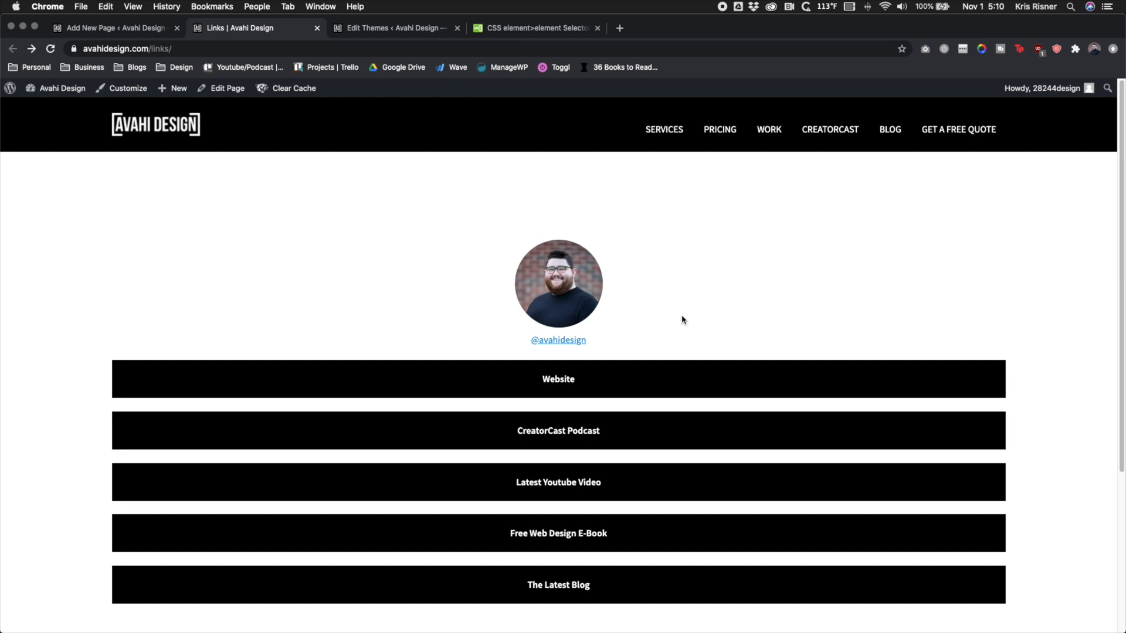
Examine the Link Formatting rules in the theme stylesheet, including the .link_page width and the button link styling.
key(ctrl+Tab)
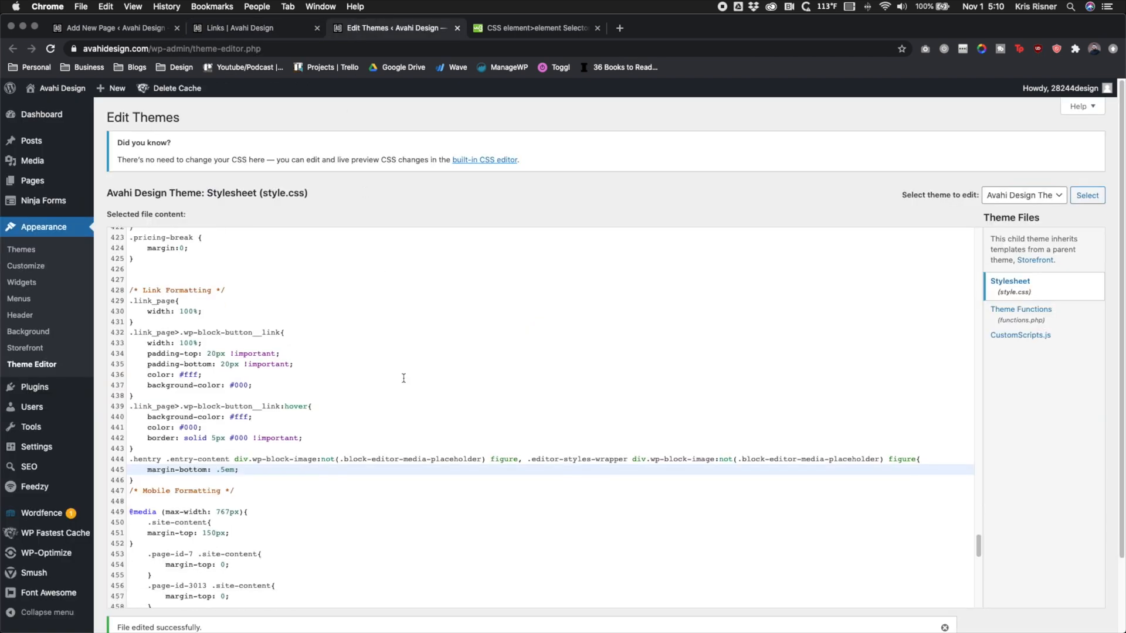
scroll(403, 378, up, 1)
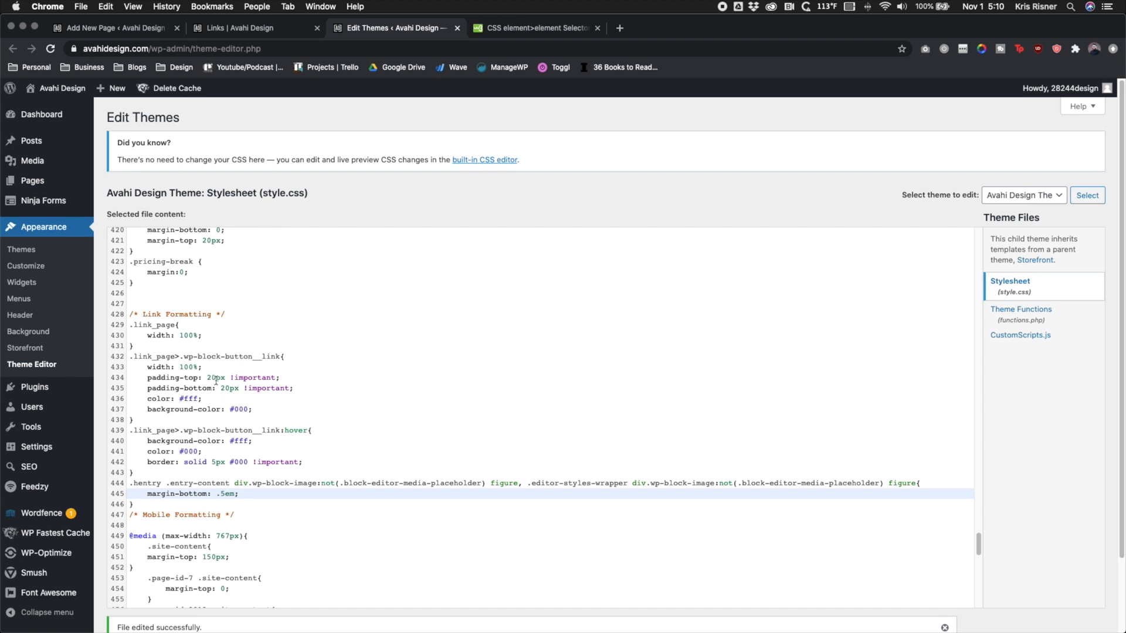
drag(253, 409, 145, 367)
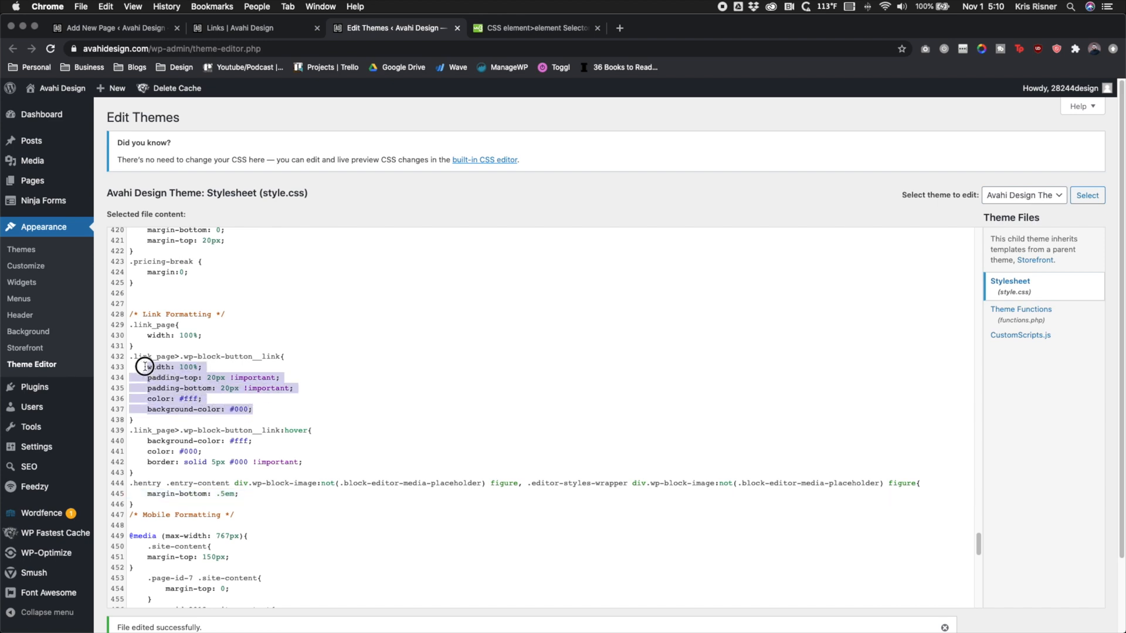
drag(227, 334, 127, 330)
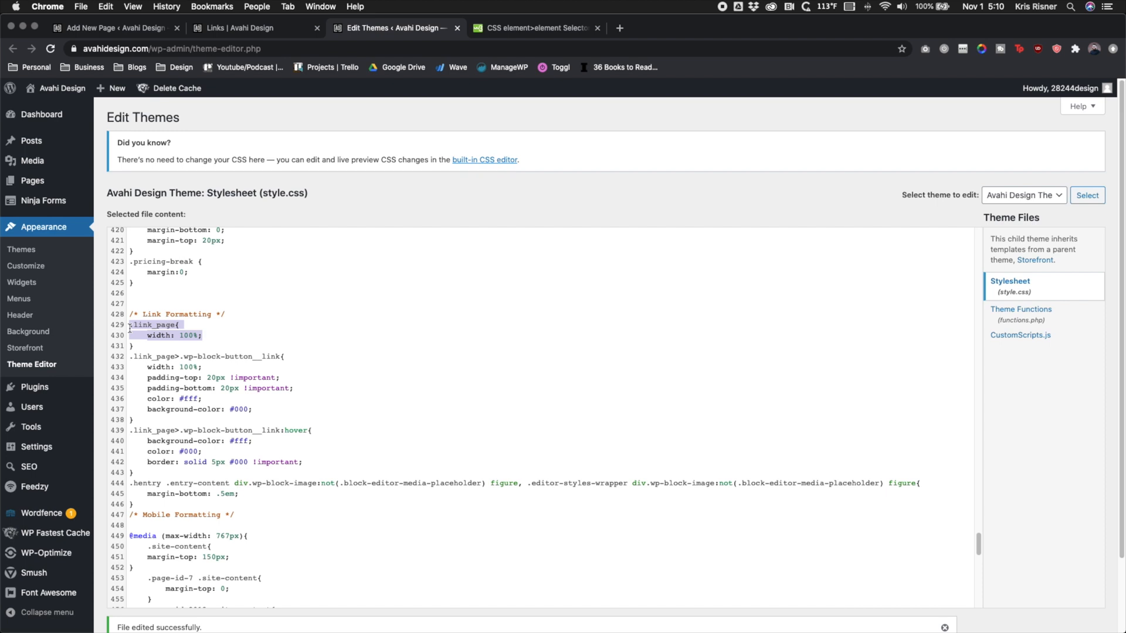
scroll(250, 370, up, 2)
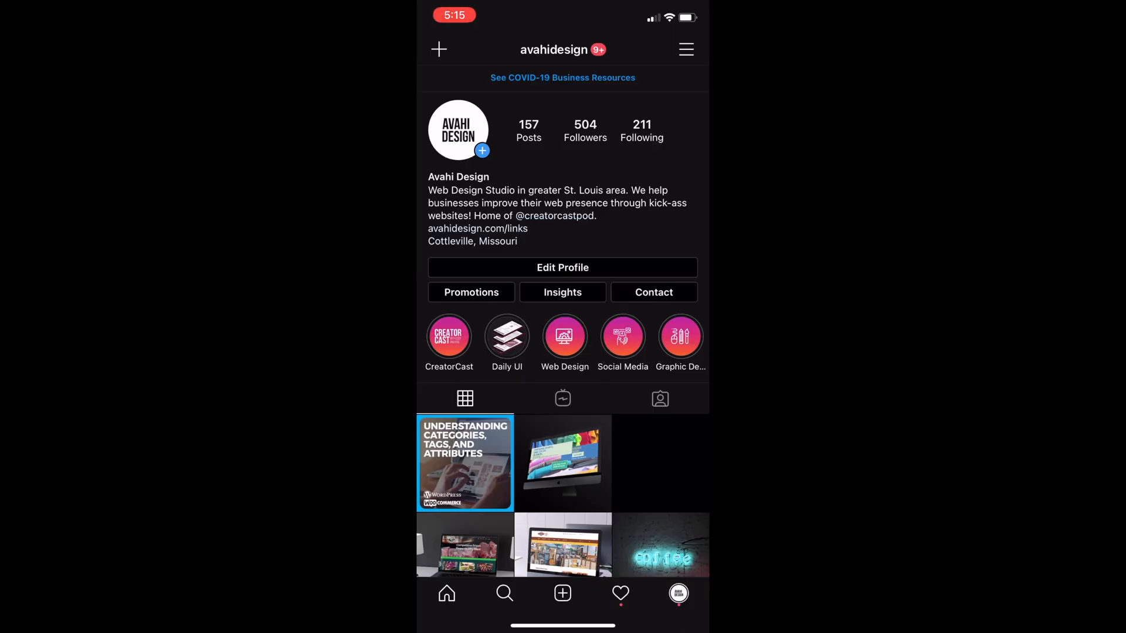
Switch to the Instagram app and open the avahidesign.com/links link from the avahidesign profile's bio.
scroll(563, 322, down, 4)
scroll(563, 322, up, 4)
scroll(563, 321, up, 2)
click(477, 228)
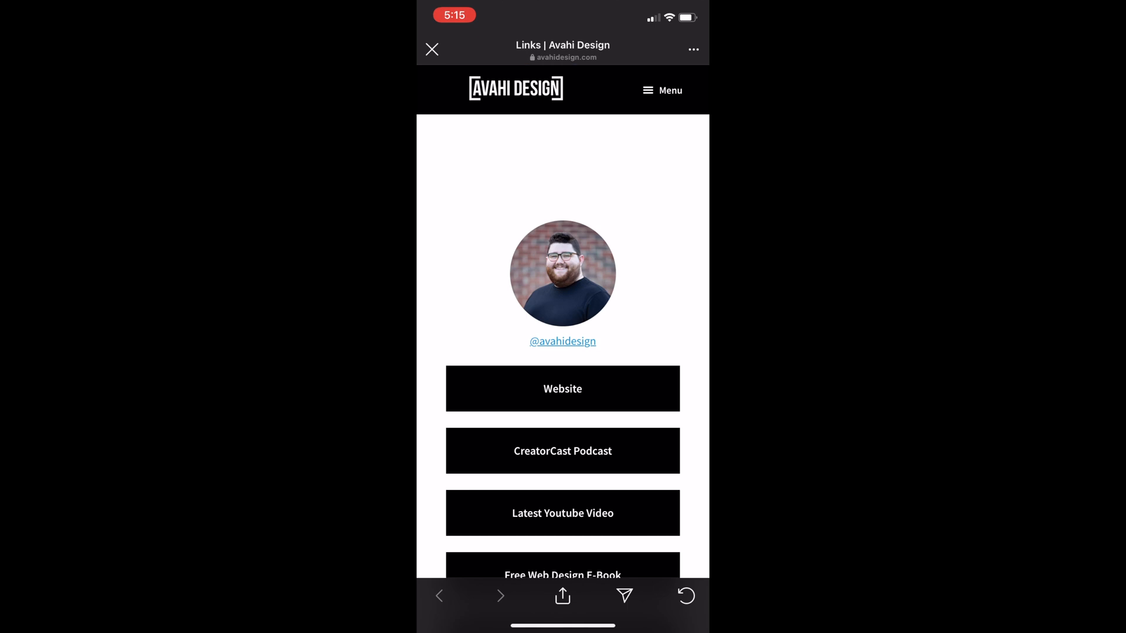
Check the button layout of the mobile Links page and test the CreatorCast Podcast link.
scroll(563, 341, down, 5)
scroll(563, 342, up, 5)
scroll(563, 341, down, 2)
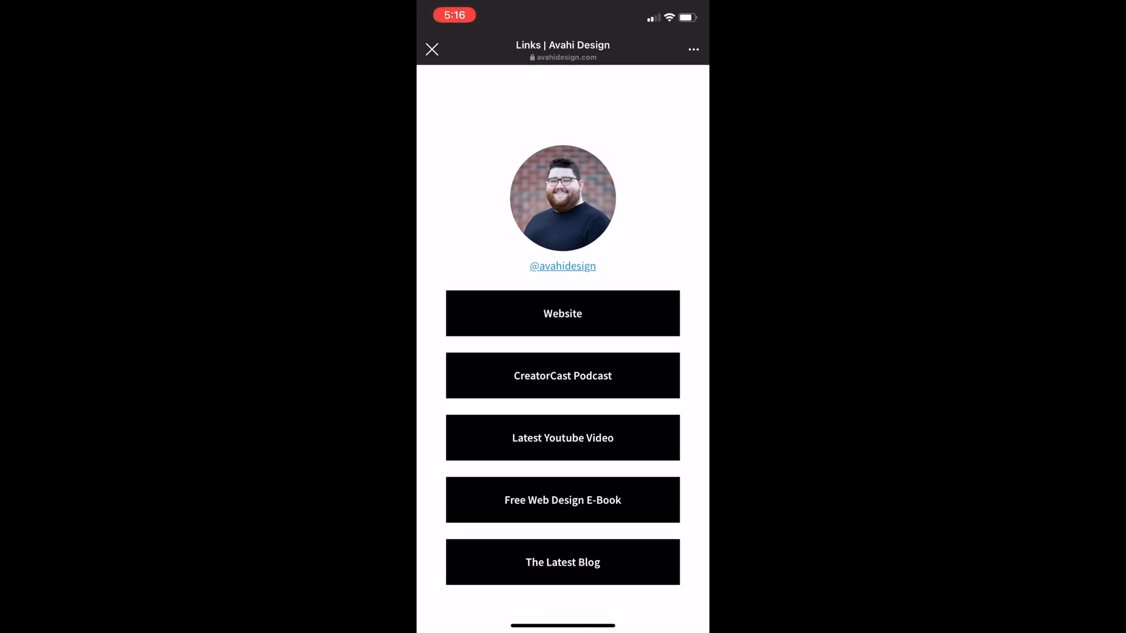
scroll(562, 351, down, 3)
scroll(563, 352, up, 2)
scroll(562, 351, down, 2)
scroll(562, 352, up, 2)
scroll(563, 352, down, 2)
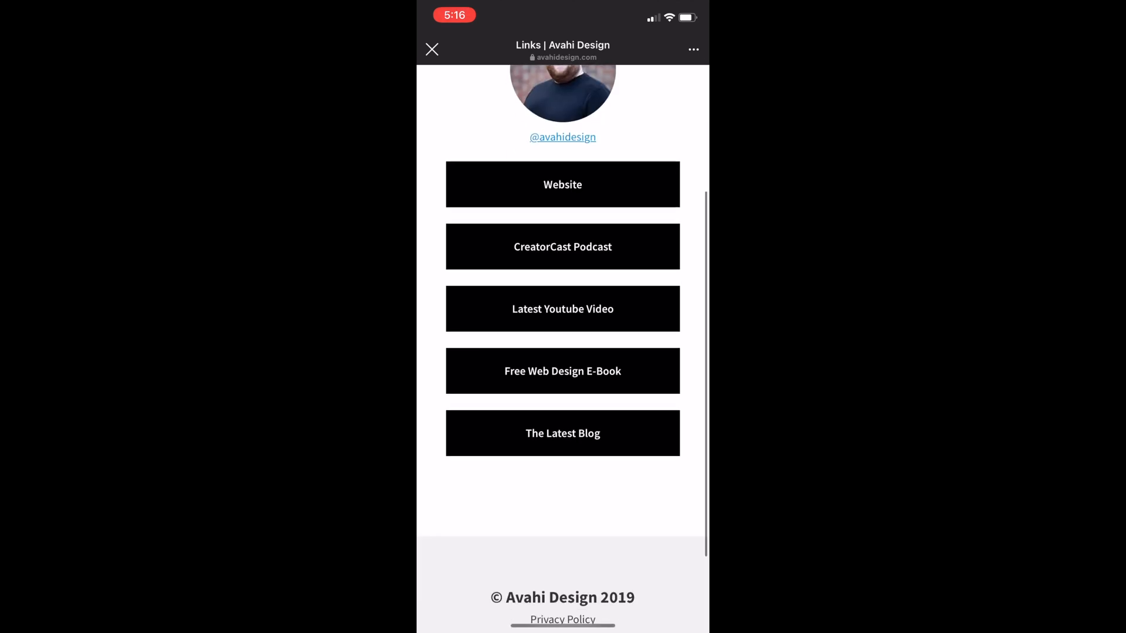
click(563, 246)
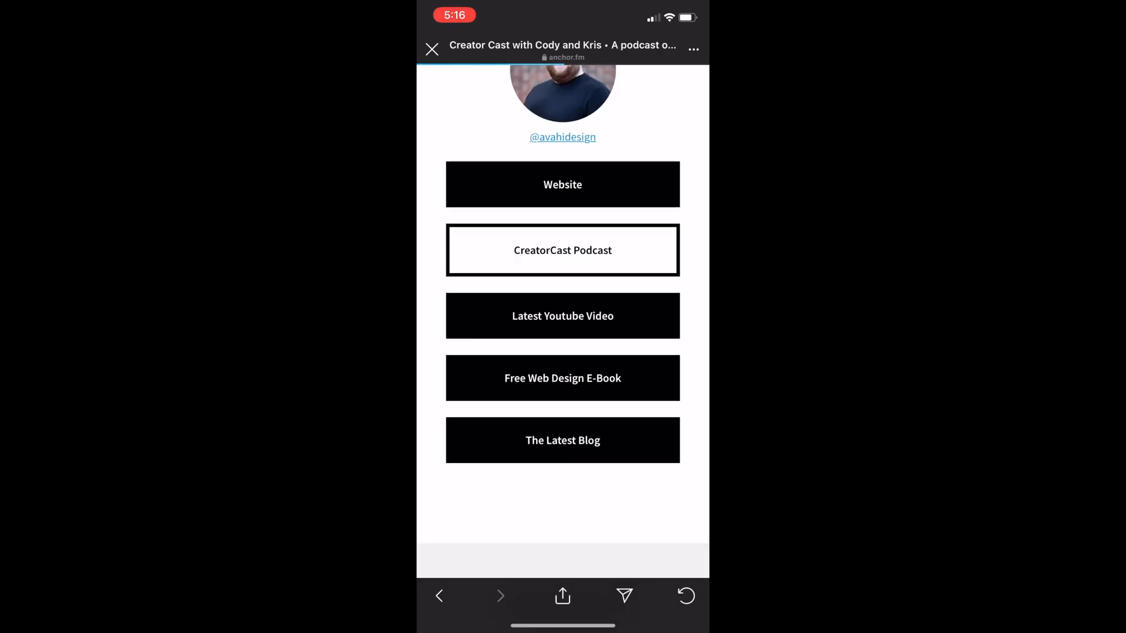